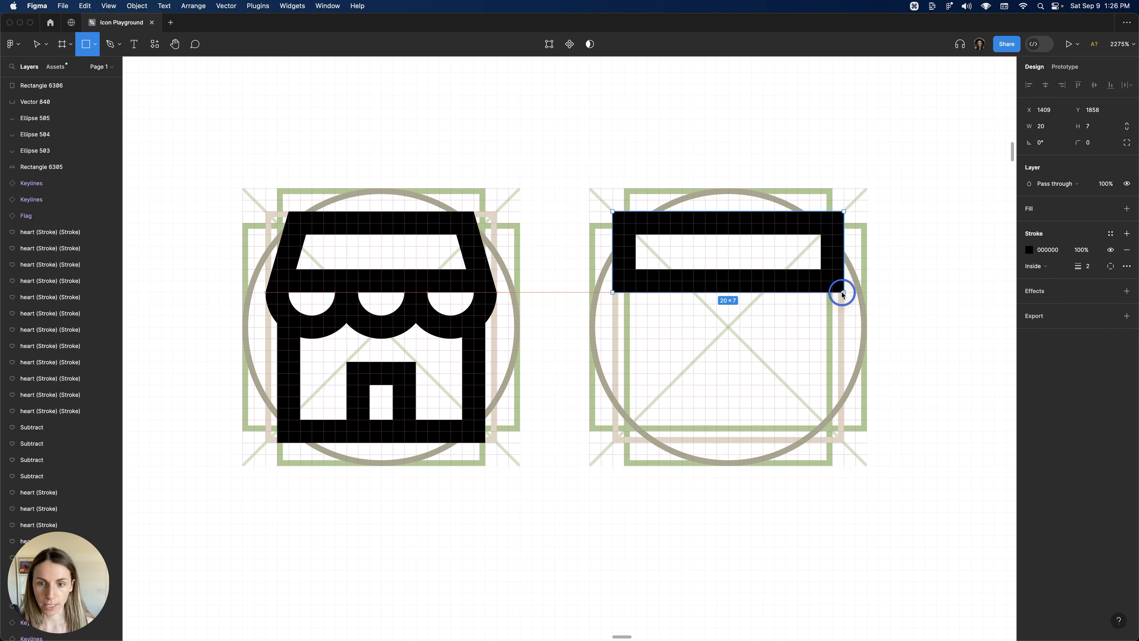
Reshape the top rectangle into a trapezoid by moving its two upper corner points inward.
double_click(641, 224)
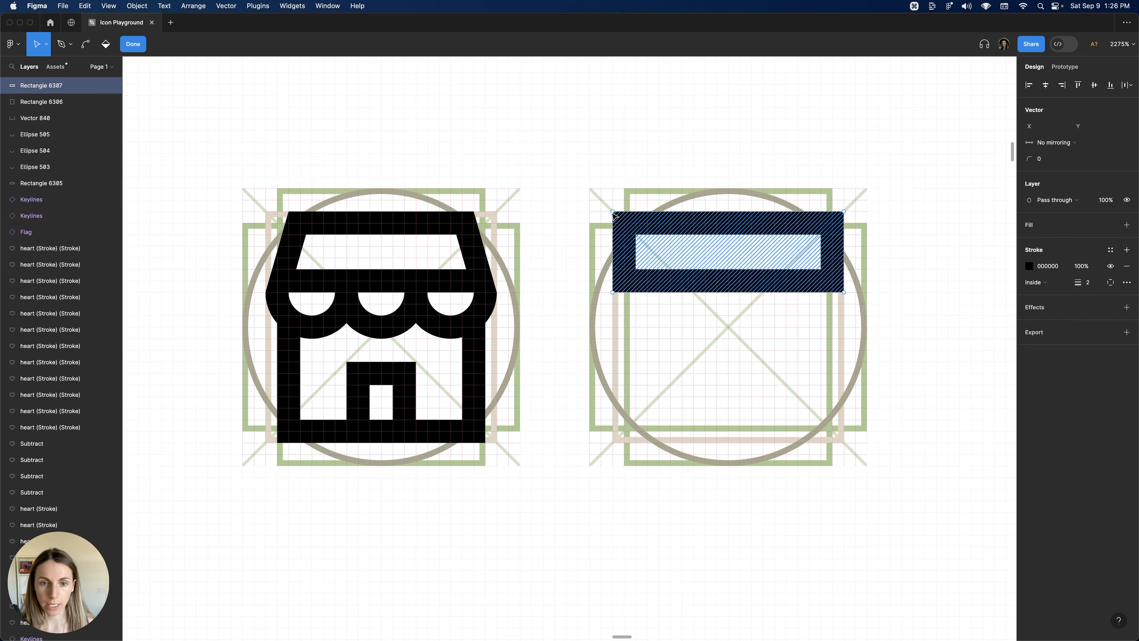
scroll(618, 212, "up", 5)
scroll(618, 212, "right", 6)
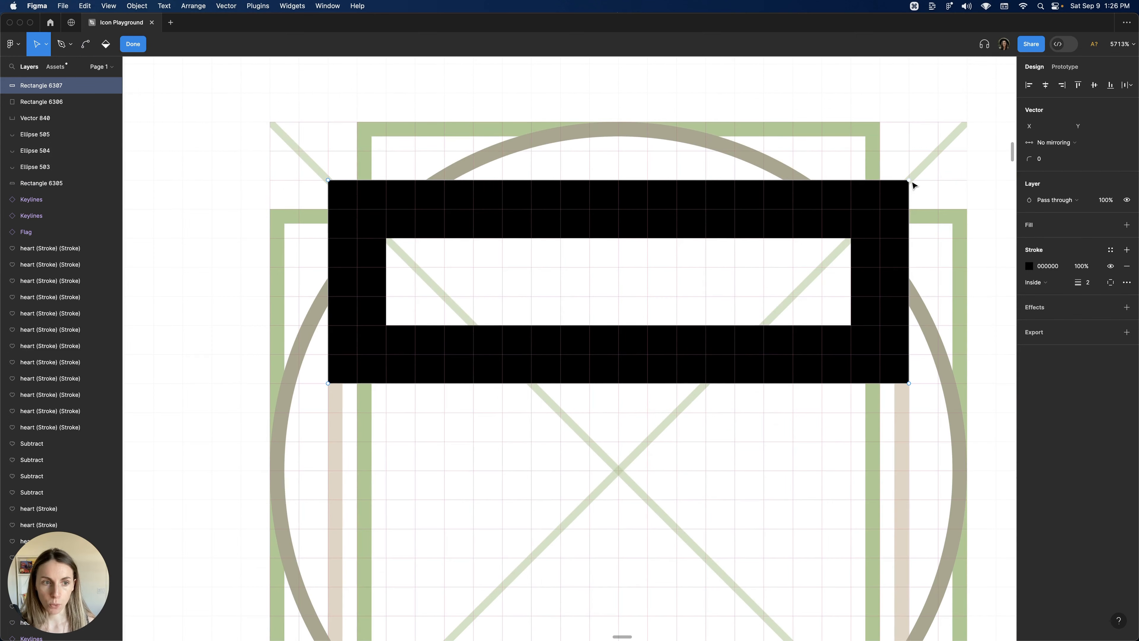
left_click_drag(328, 181, 393, 186)
left_click_drag(909, 181, 854, 188)
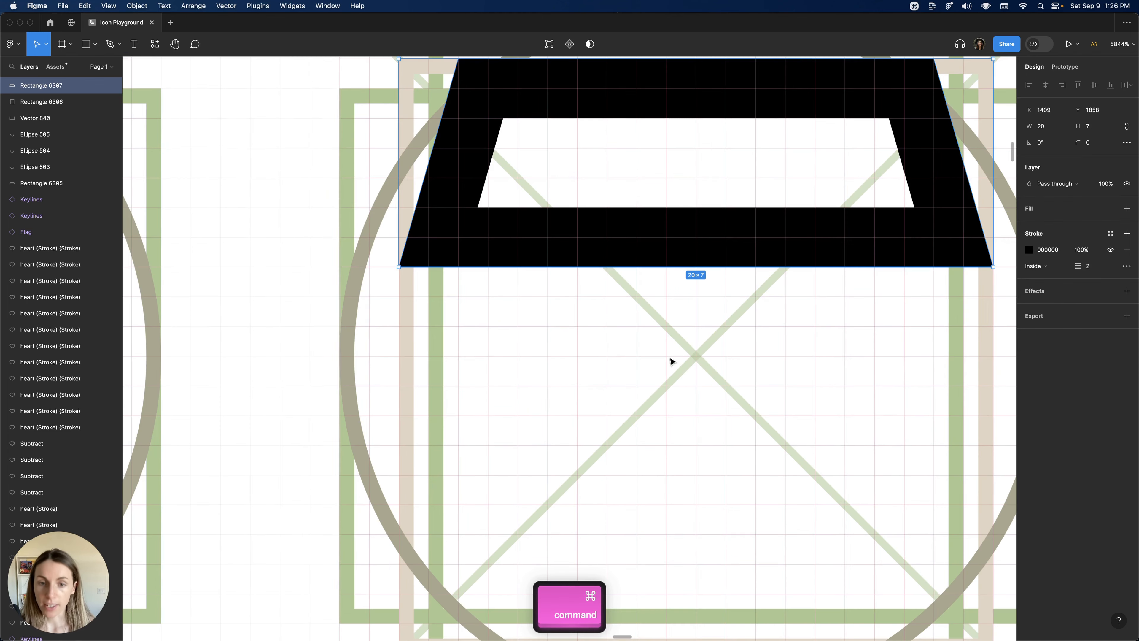
Draw an 8 by 8 circle at the left end of the awning's lower edge.
left_click(600, 358, "super")
key("o")
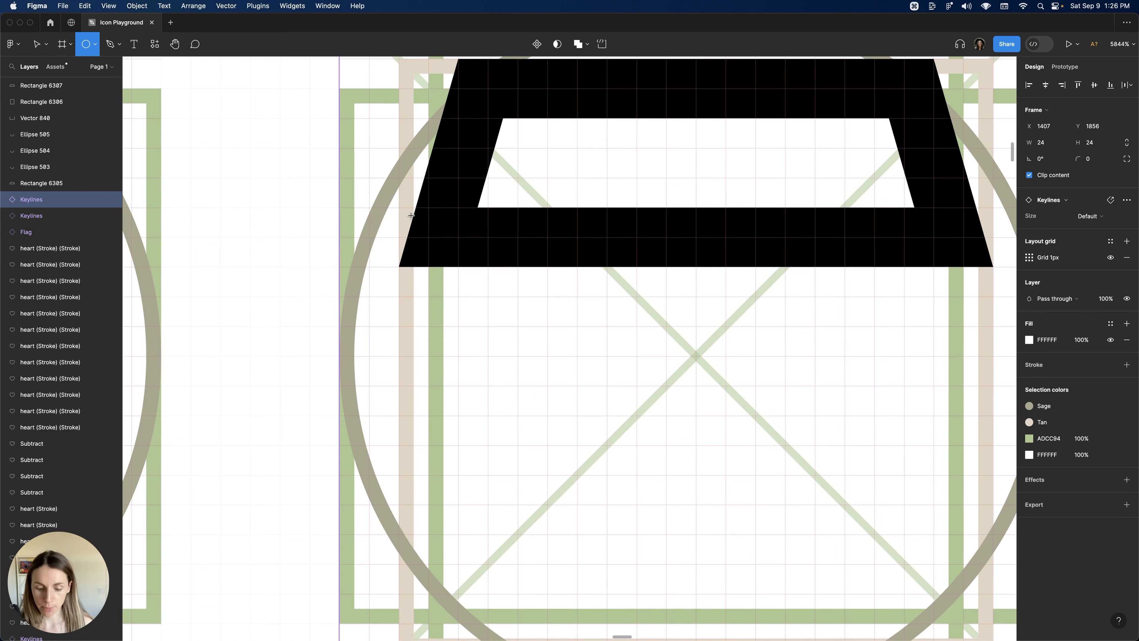
key("shift")
mouse_move(412, 212)
left_mouse_down()
mouse_move(590, 391)
mouse_move(623, 457)
mouse_move(542, 349)
left_mouse_up()
Cut the circle's arc down to its lower half and hollow its centre into a half ring.
scroll(542, 352, "up", 10)
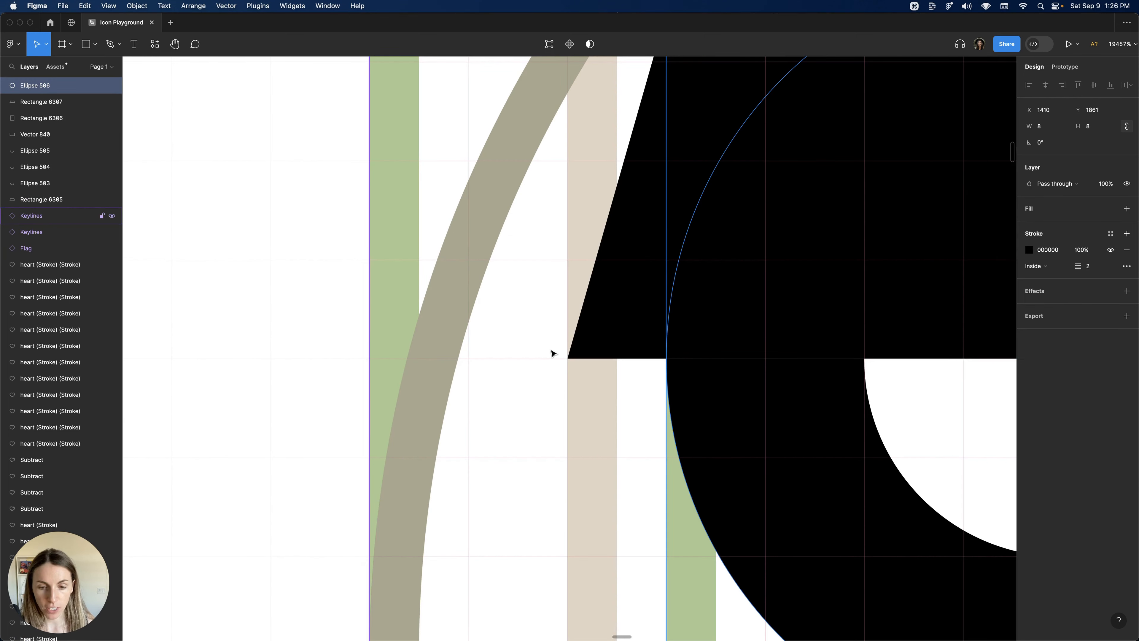
left_click(660, 377)
scroll(655, 378, "down", 8)
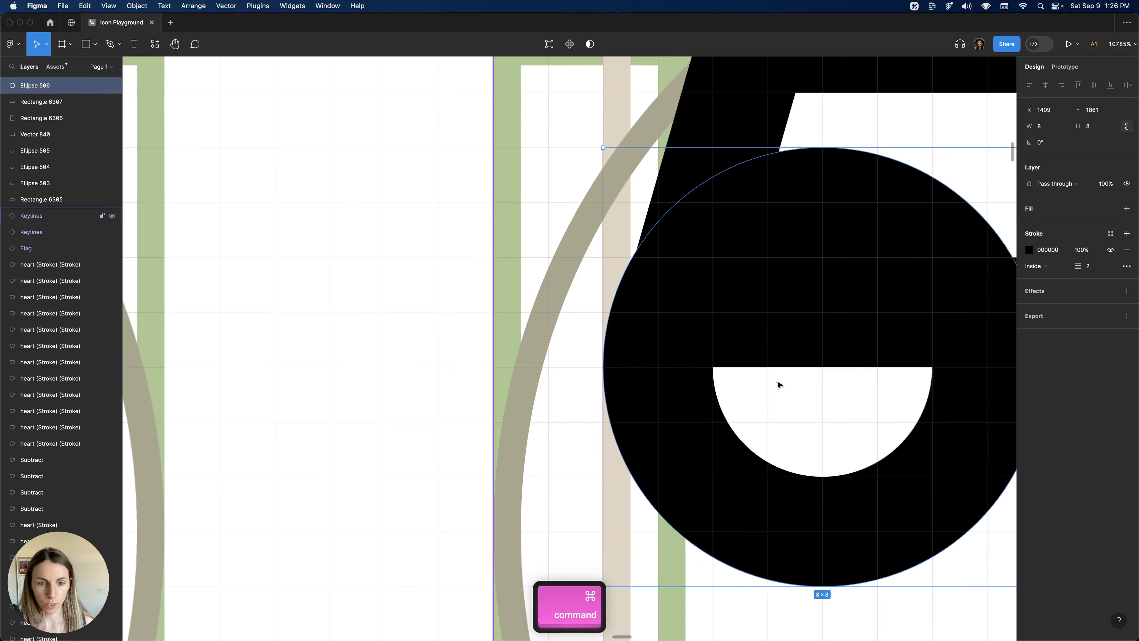
scroll(678, 335, "up", 3)
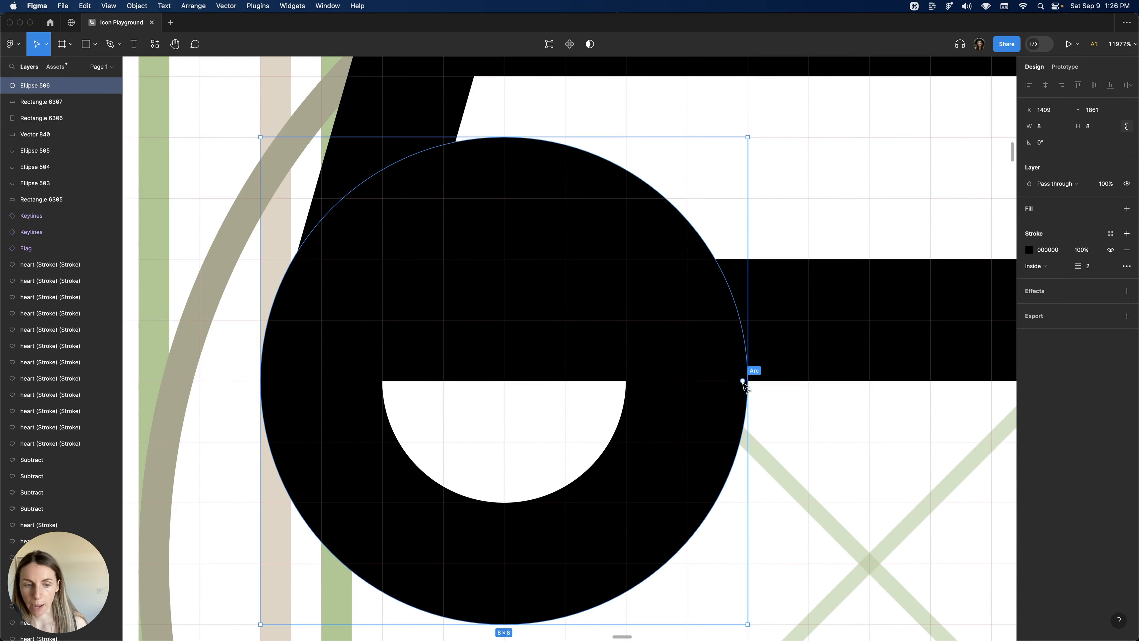
left_click_drag(742, 380, 332, 395)
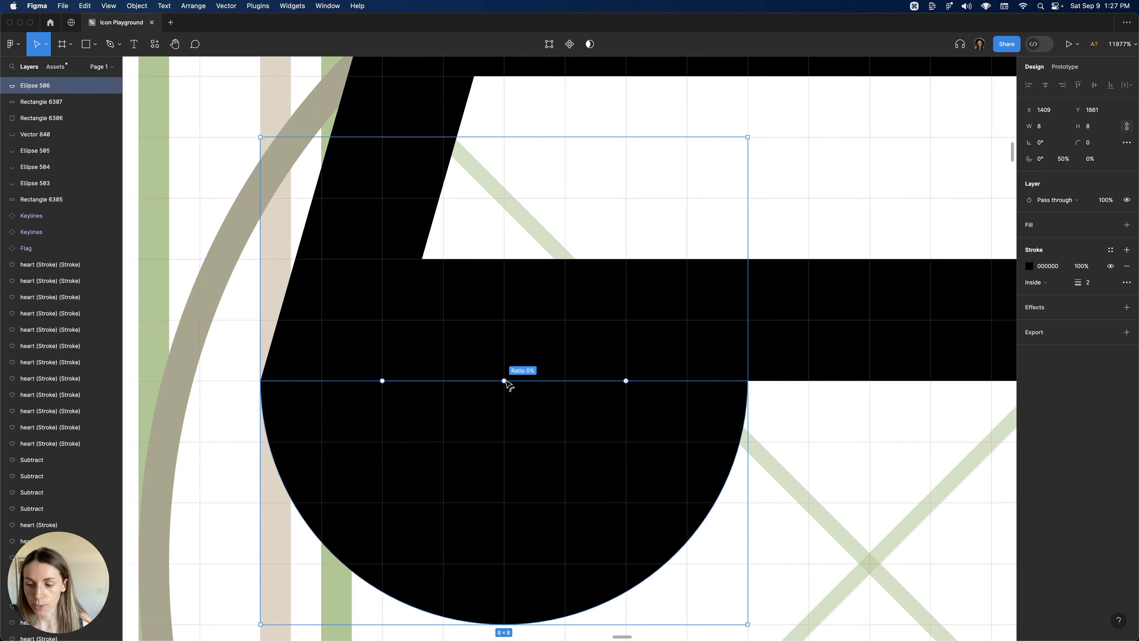
left_click_drag(504, 381, 516, 604)
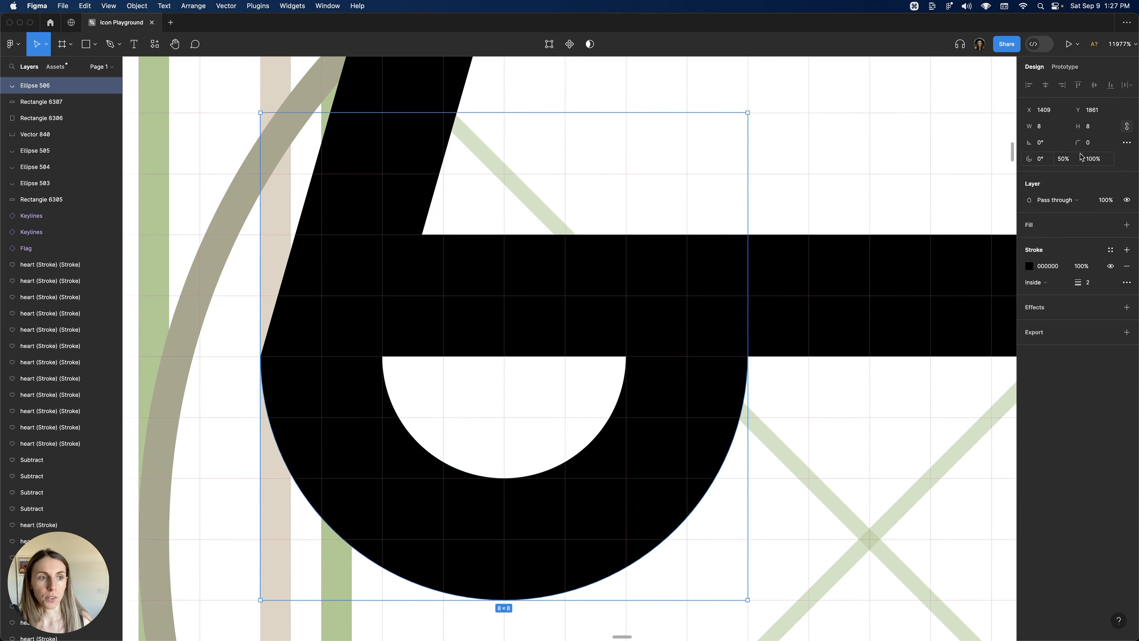
Duplicate the half ring twice and place the copies side by side along the awning's bottom edge.
scroll(842, 295, "down", 3)
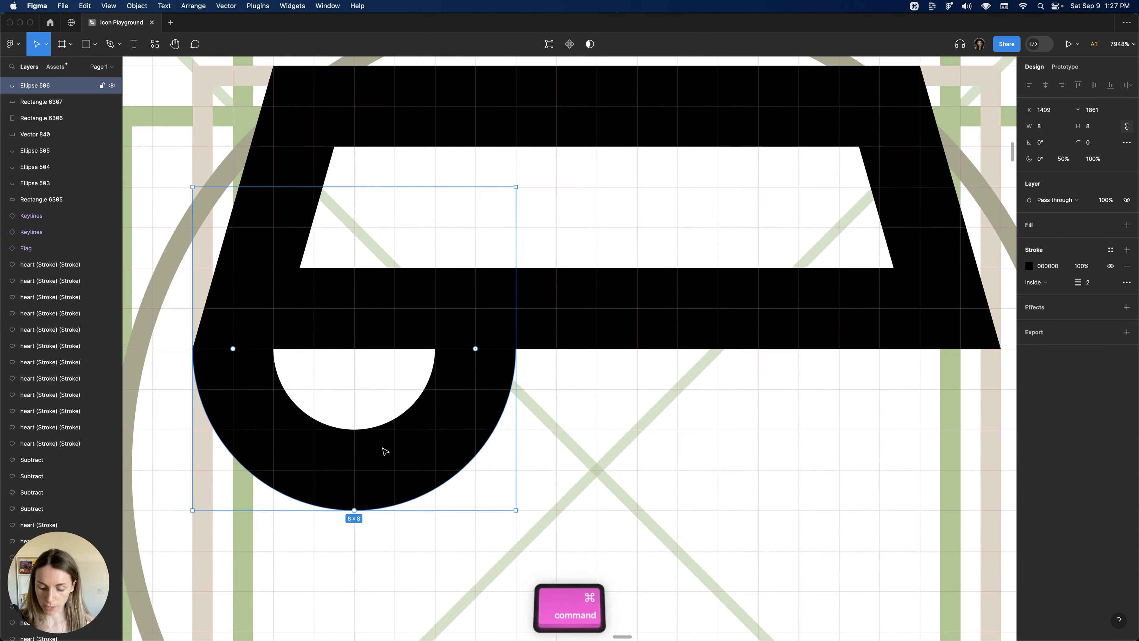
key("super+d")
key("super+d")
left_click_drag(401, 420, 642, 432)
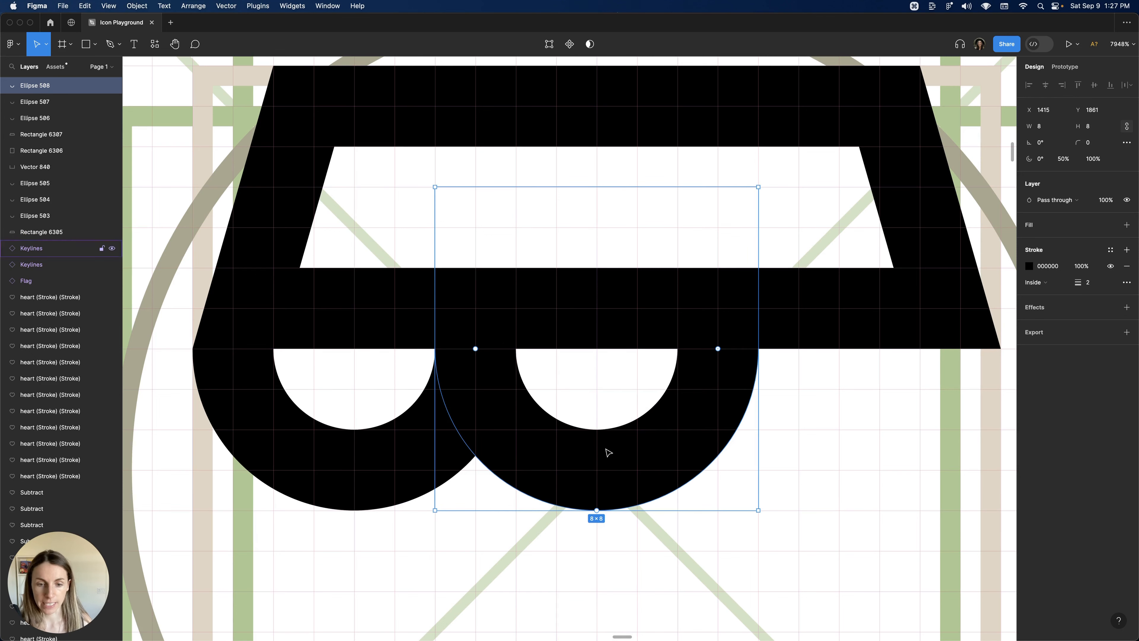
left_click_drag(384, 443, 857, 432)
Draw an open path with the Pen tool forming the shop's walls and base below the awning.
scroll(620, 392, "up", 5)
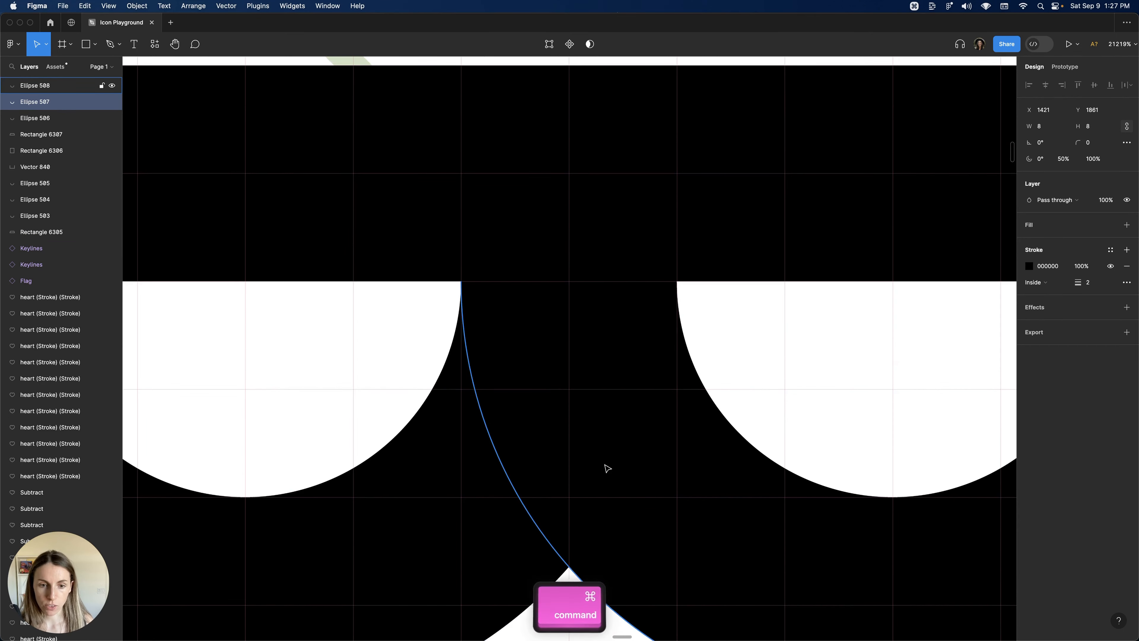
scroll(384, 433, "down", 10)
scroll(565, 374, "up", 15)
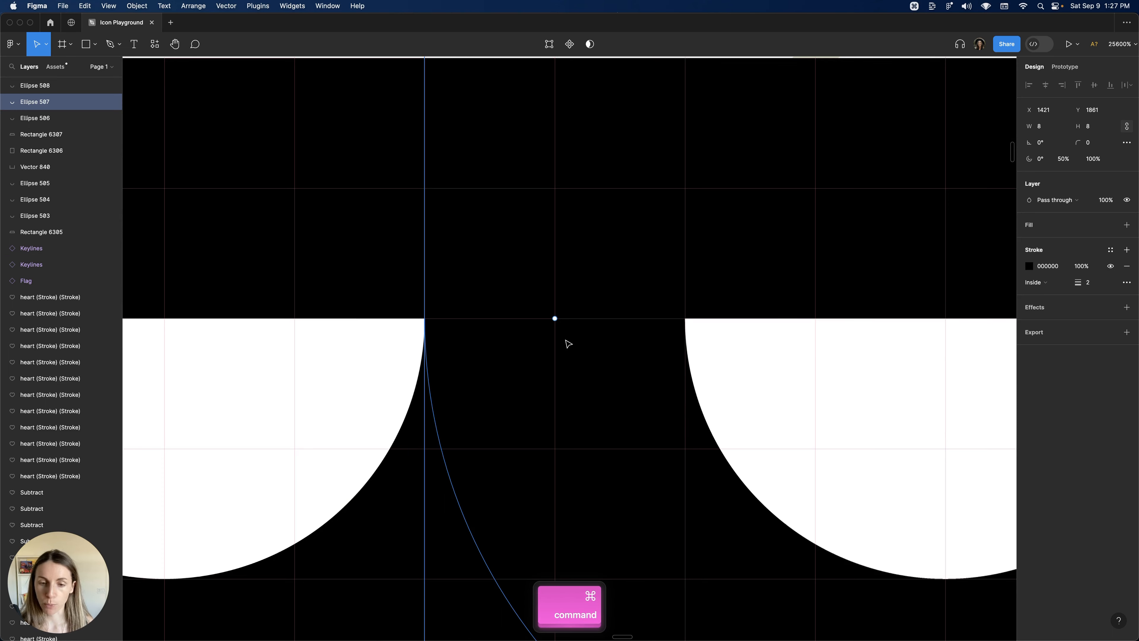
scroll(568, 344, "down", 8)
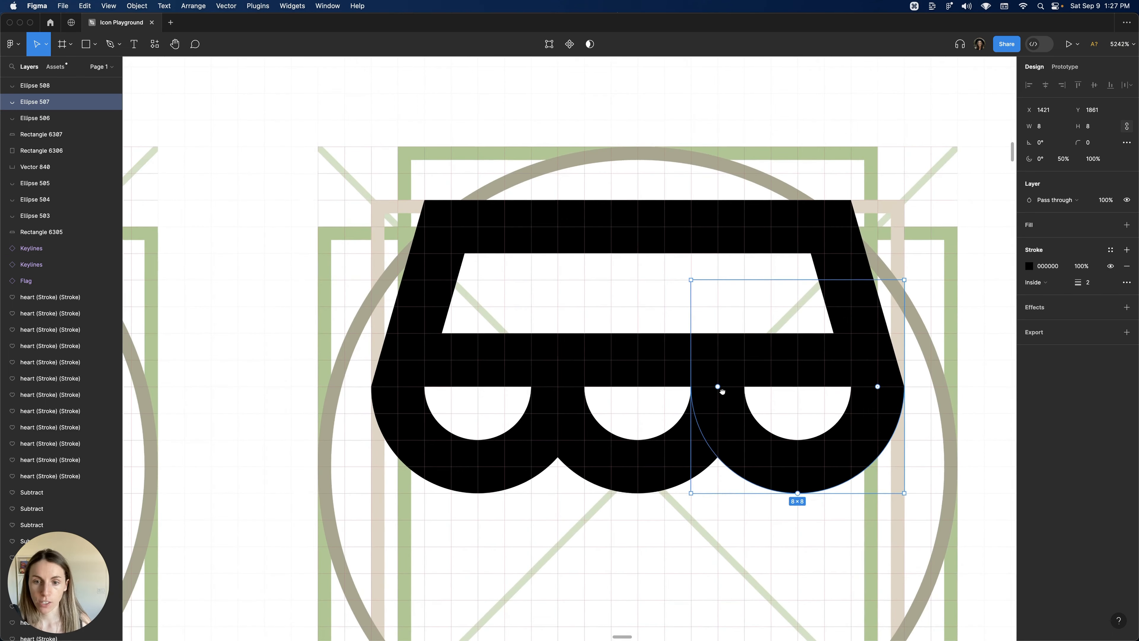
left_click(651, 516)
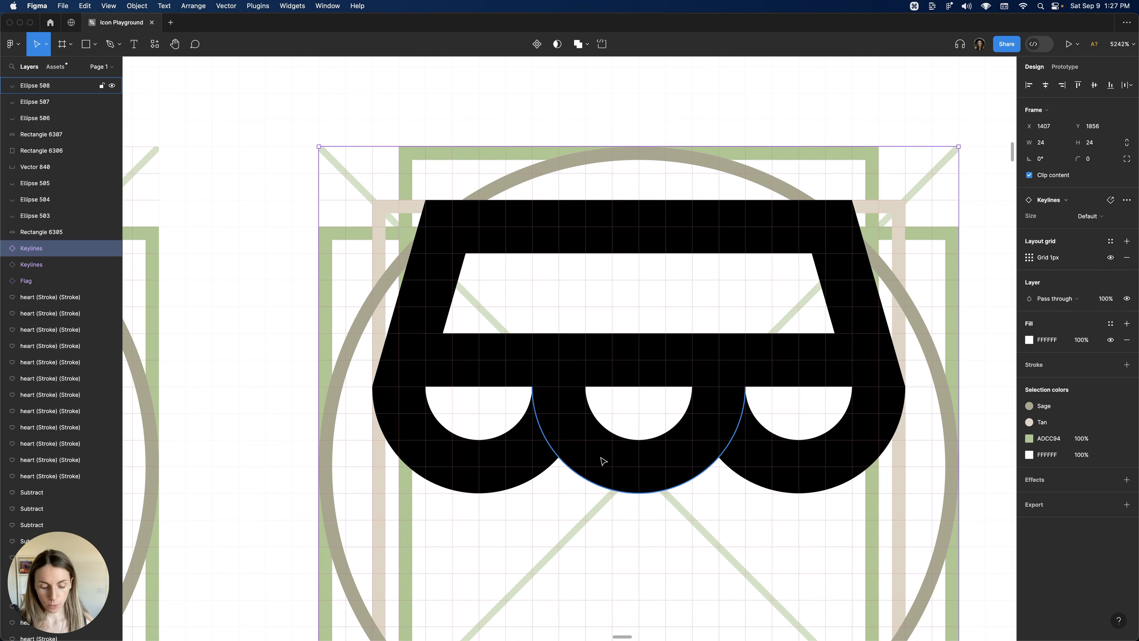
scroll(614, 455, "down", 6)
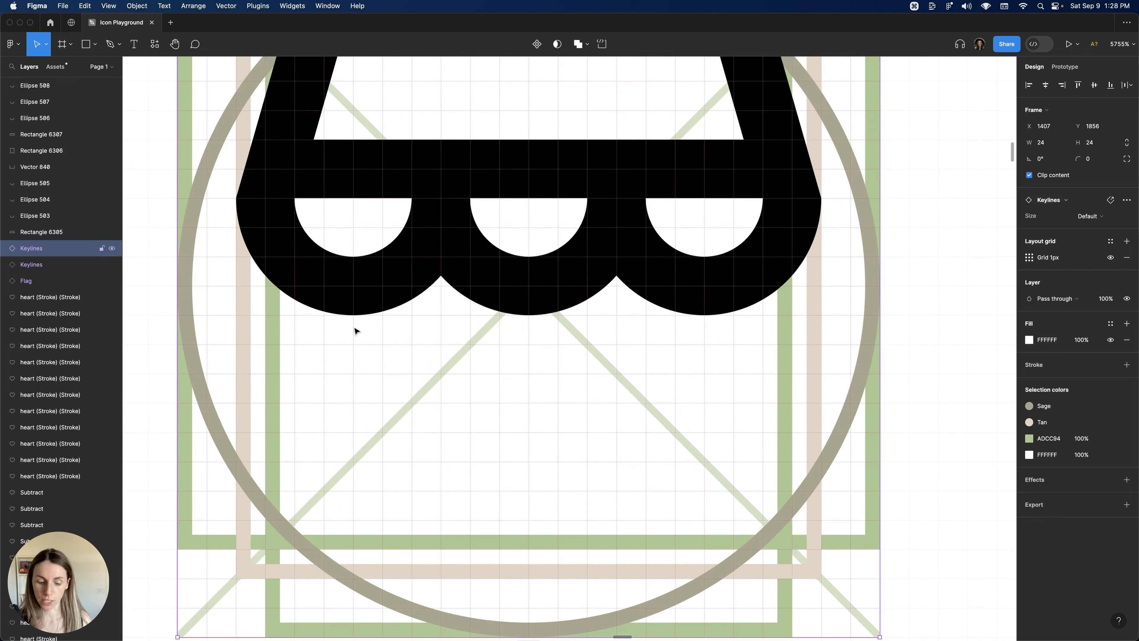
key("p")
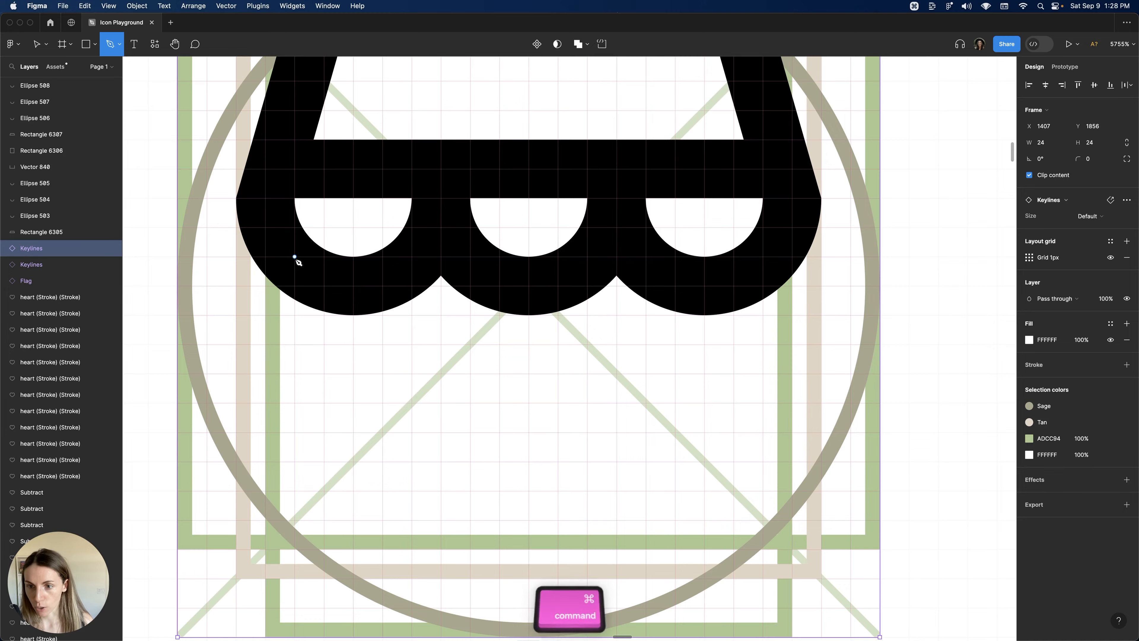
scroll(294, 258, "up", 5)
scroll(290, 256, "down", 5)
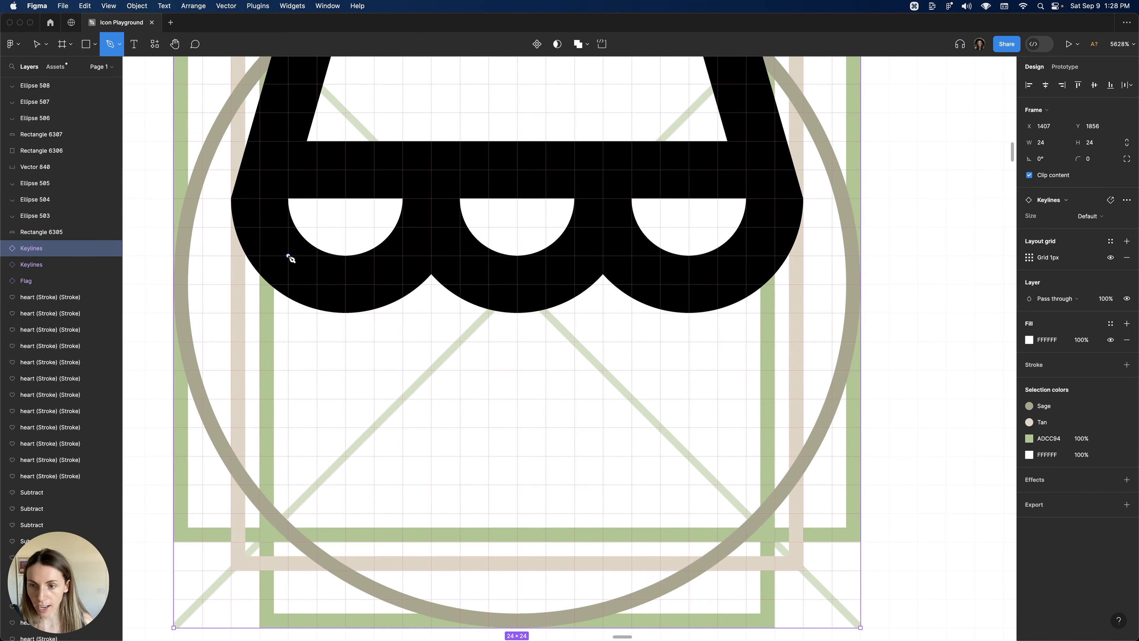
left_click(289, 256)
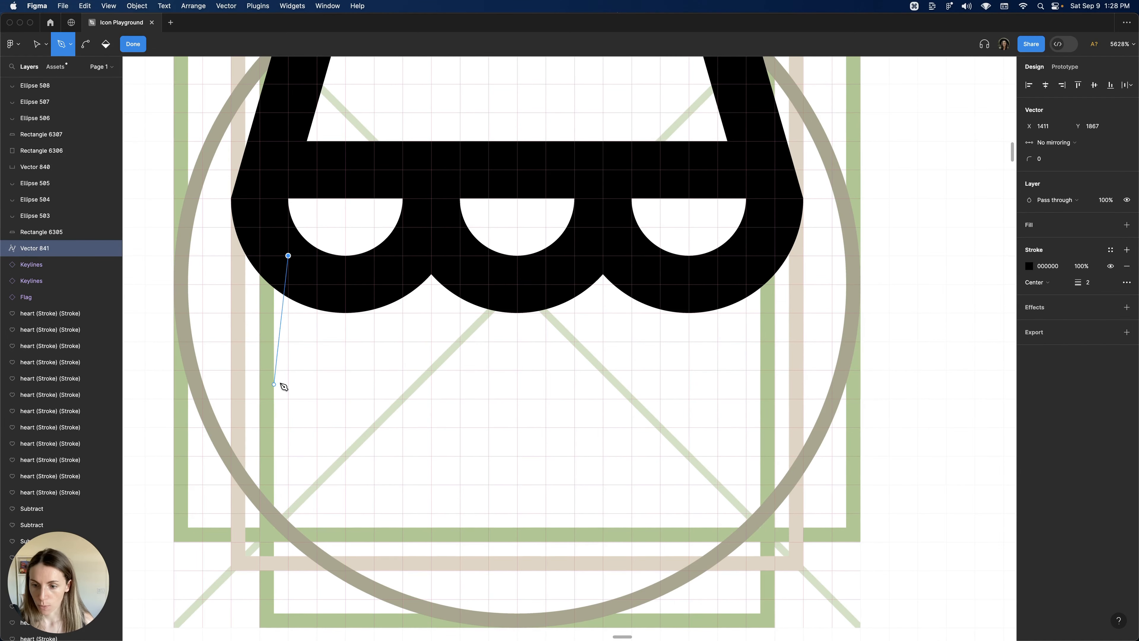
left_click(295, 542)
left_click(748, 542)
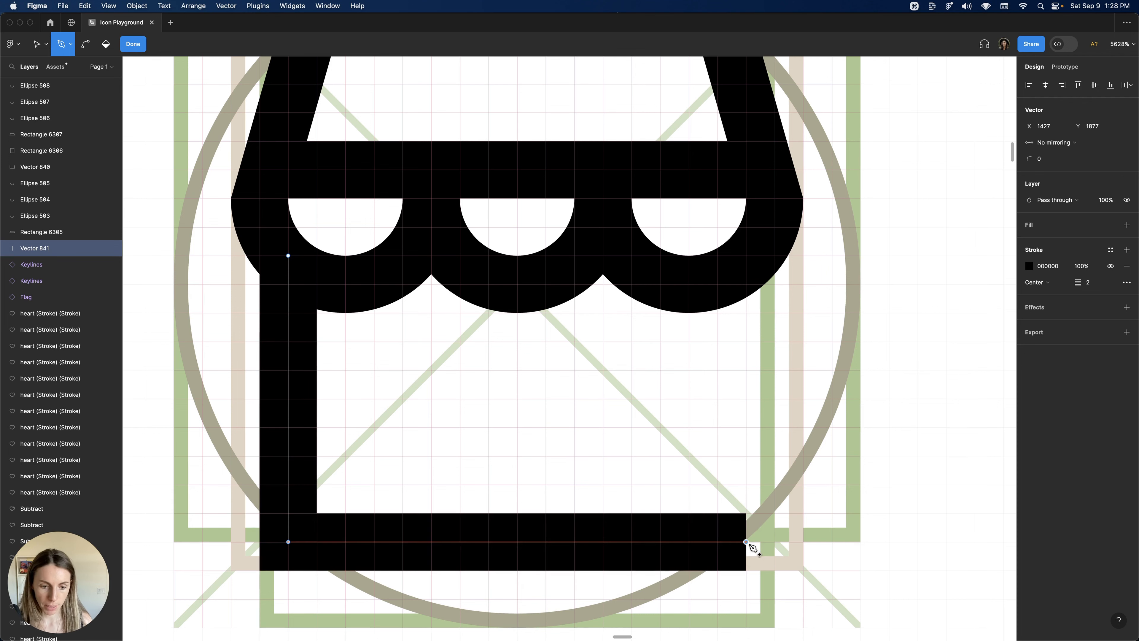
left_click(753, 257)
key("Escape")
key("Escape")
Draw a 6 by 7 rectangle for the door and centre it on the shop's base.
scroll(811, 265, "down", 5)
scroll(811, 275, "up", 4)
left_click(878, 282)
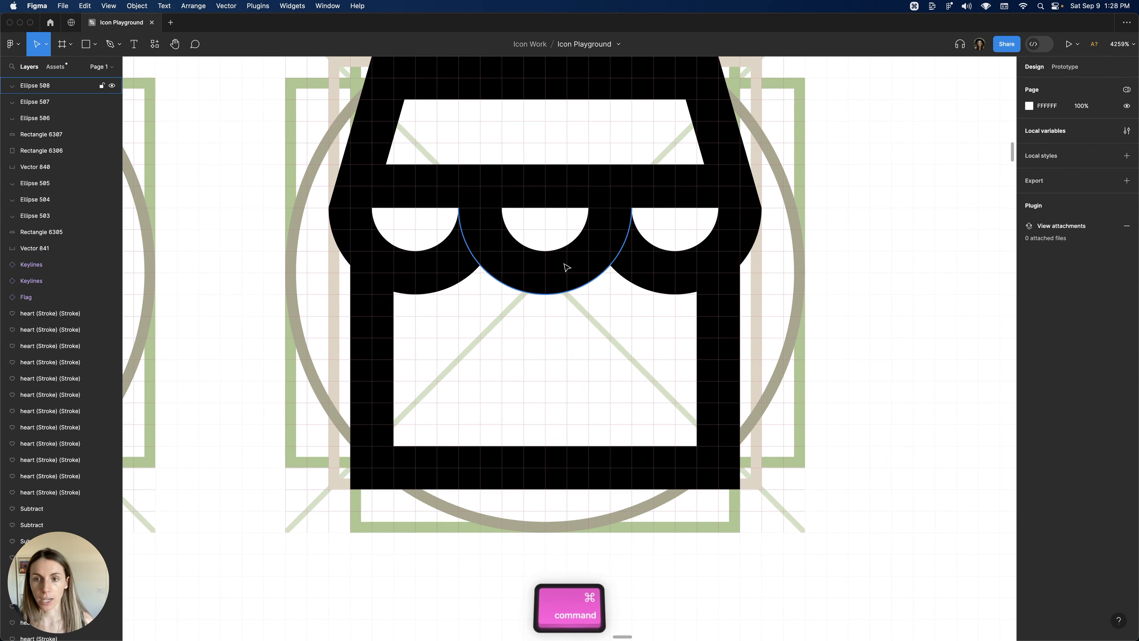
scroll(567, 268, "down", 2)
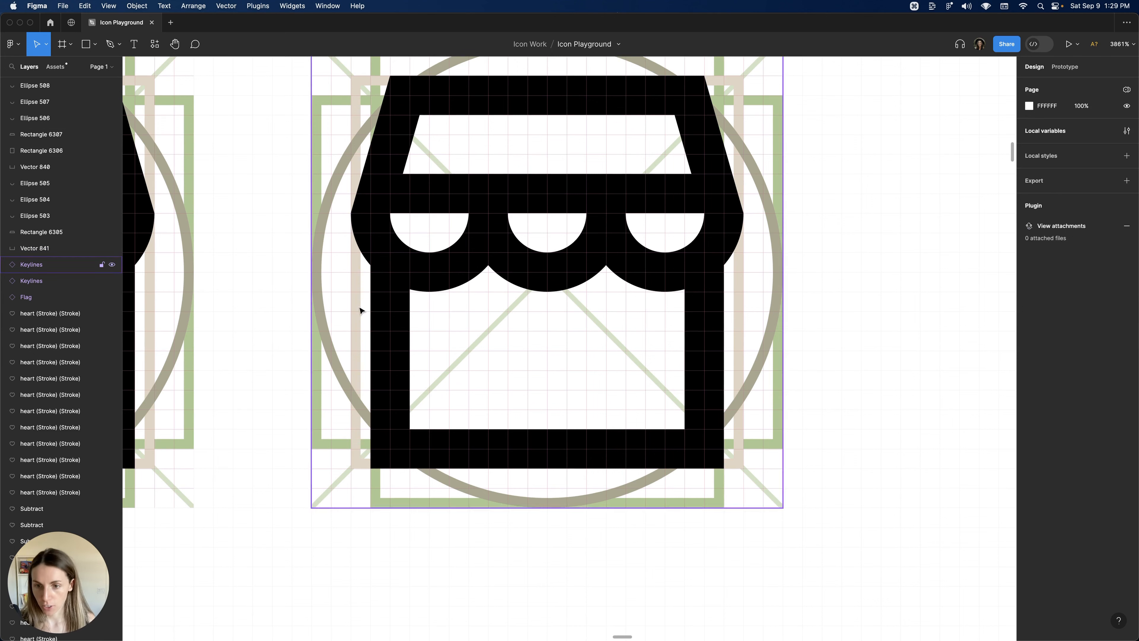
key("super")
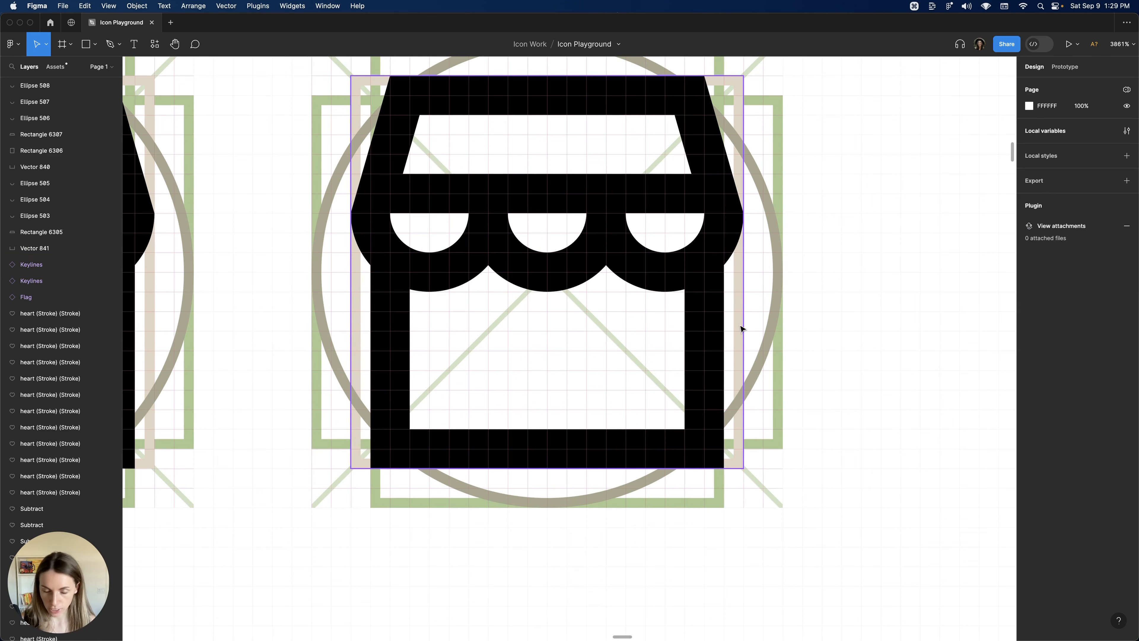
scroll(741, 329, "up", 1)
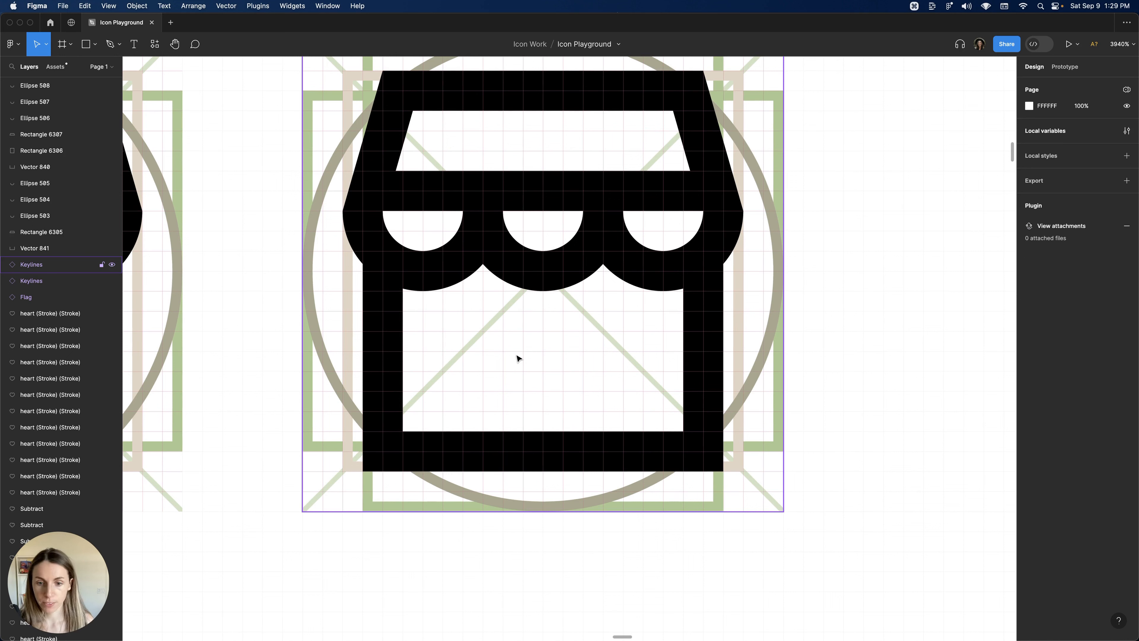
key("r")
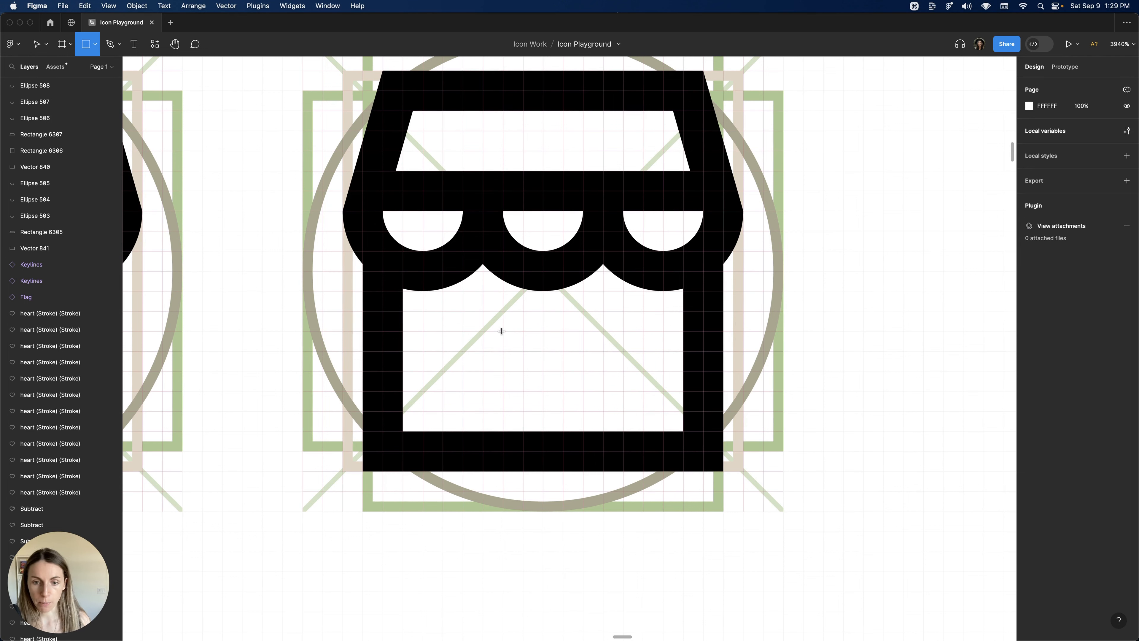
left_click_drag(501, 331, 603, 471)
left_click_drag(502, 414, 485, 415)
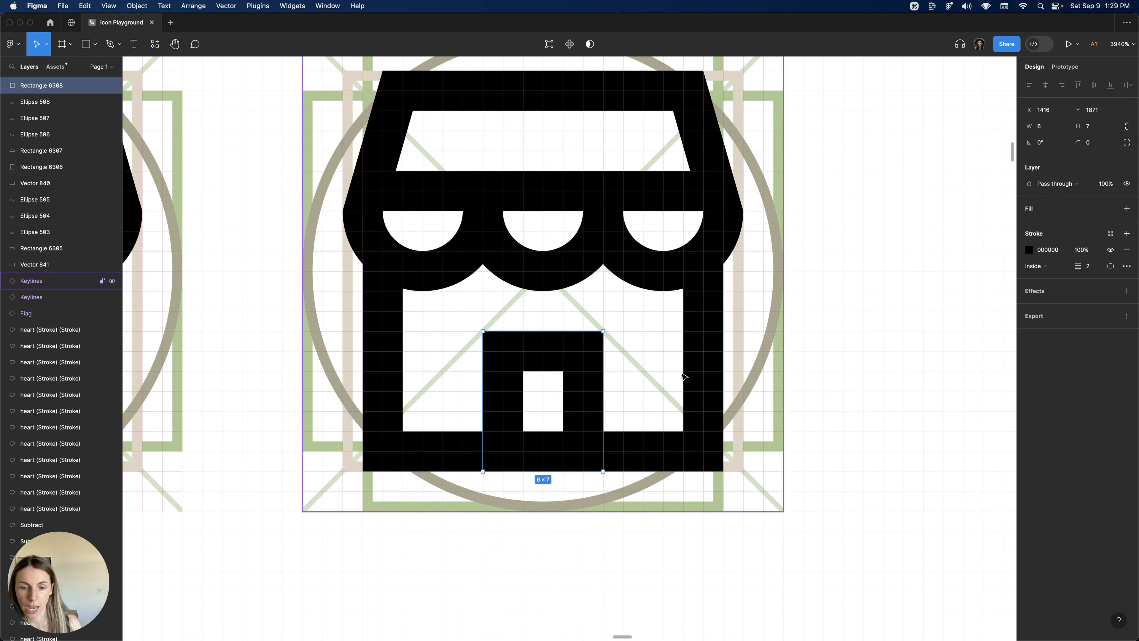
Select all of the shop icon's shapes and merge them with Union selection.
key("alt")
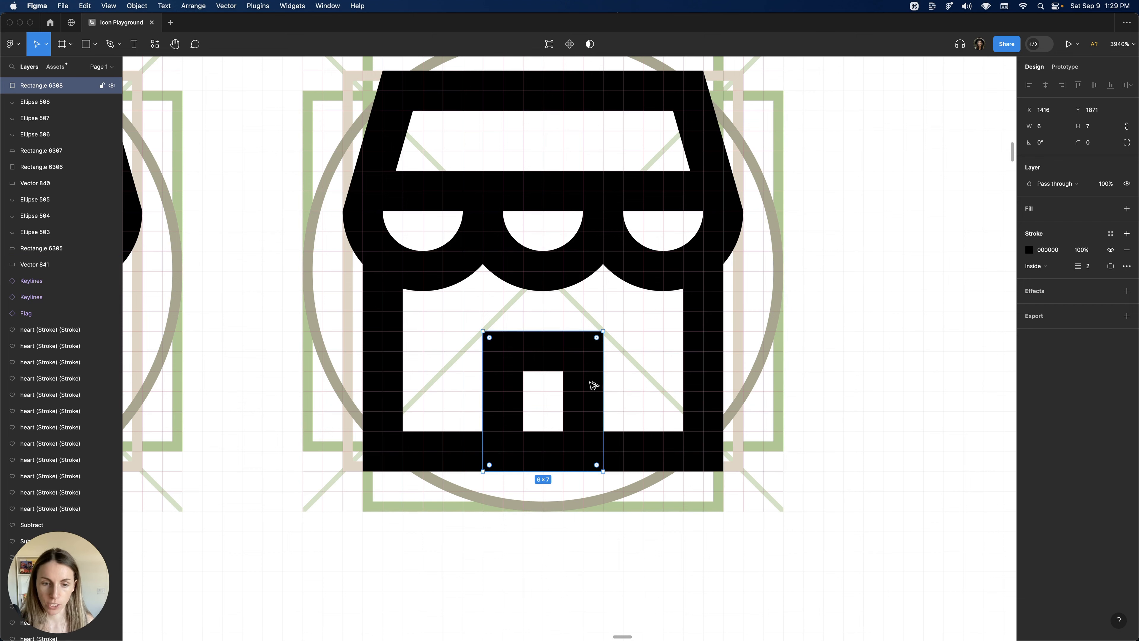
scroll(702, 387, "down", 5)
left_click(803, 420)
scroll(803, 420, "up", 2)
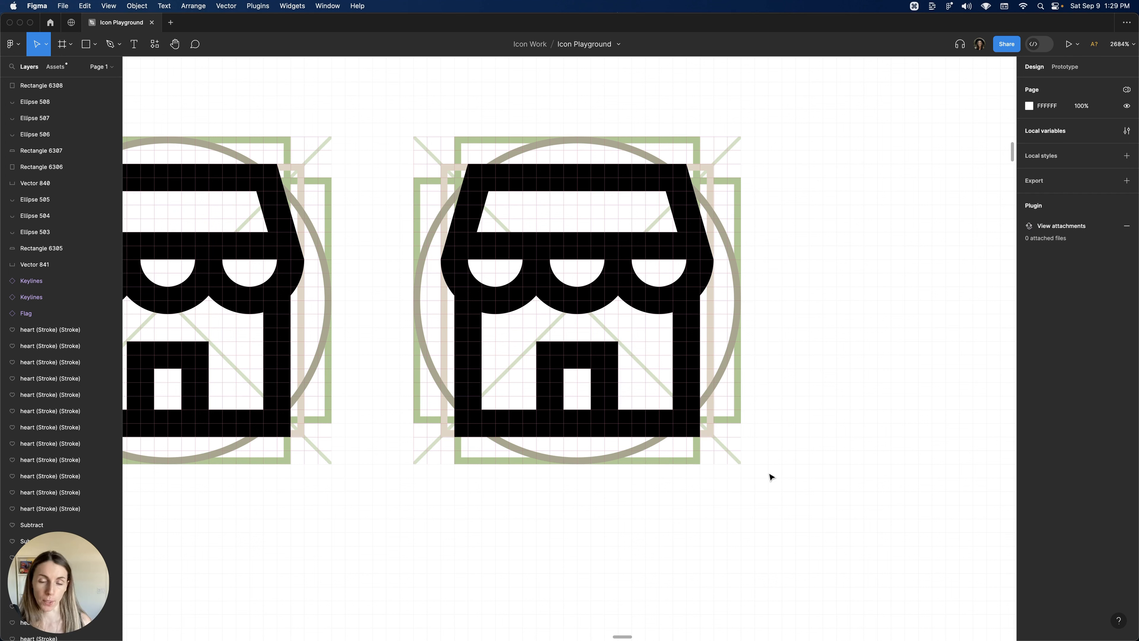
left_click_drag(768, 472, 406, 140)
left_click(483, 148, "shift")
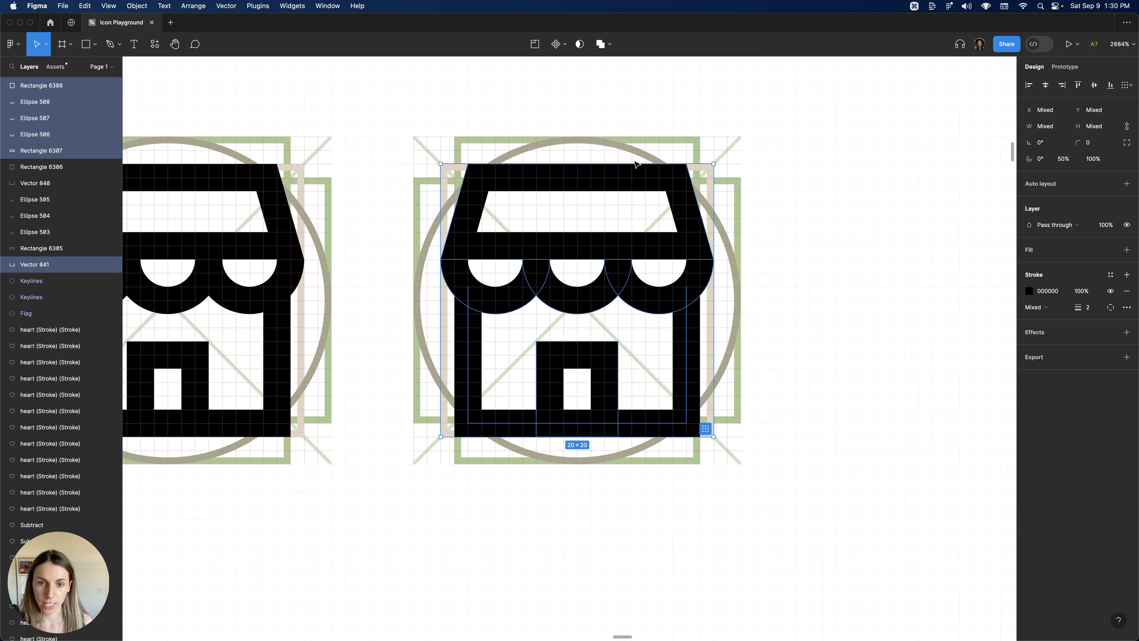
left_click(609, 44)
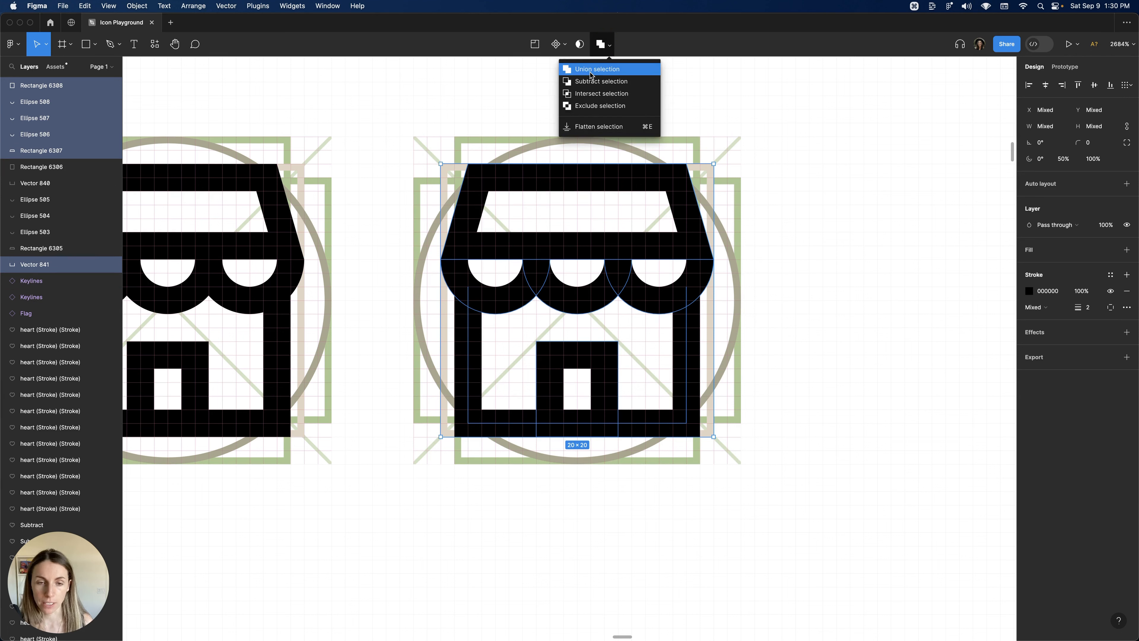
left_click(590, 72)
scroll(605, 428, "down", 5)
left_click_drag(605, 427, 407, 201)
left_click(490, 216, "shift")
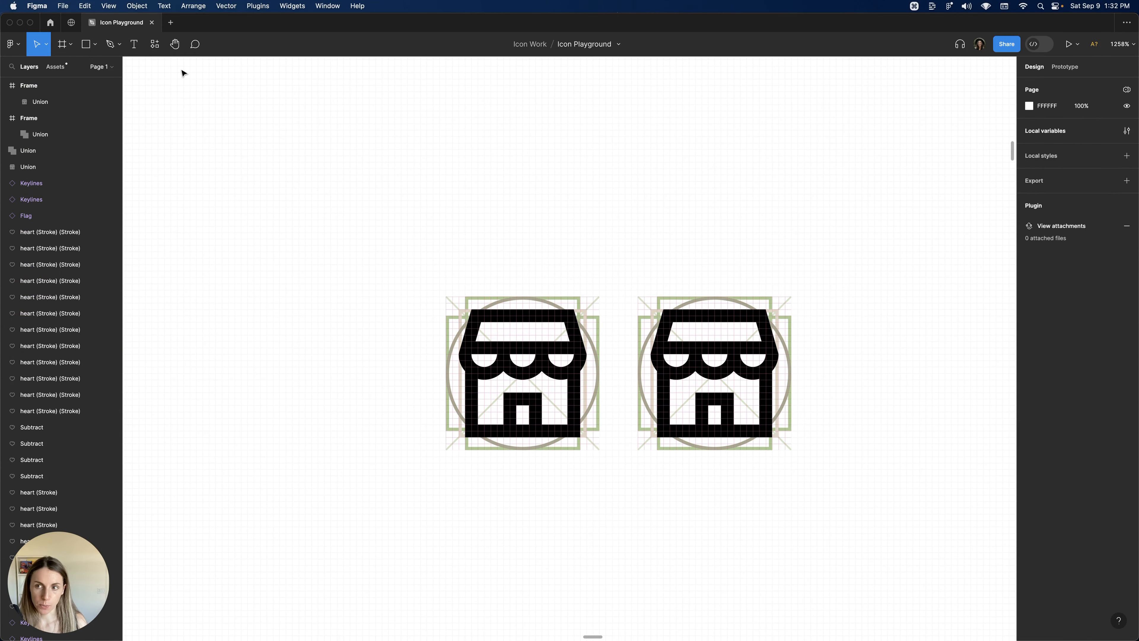
Run the published version of the Icon Genie plugin.
left_click(157, 51)
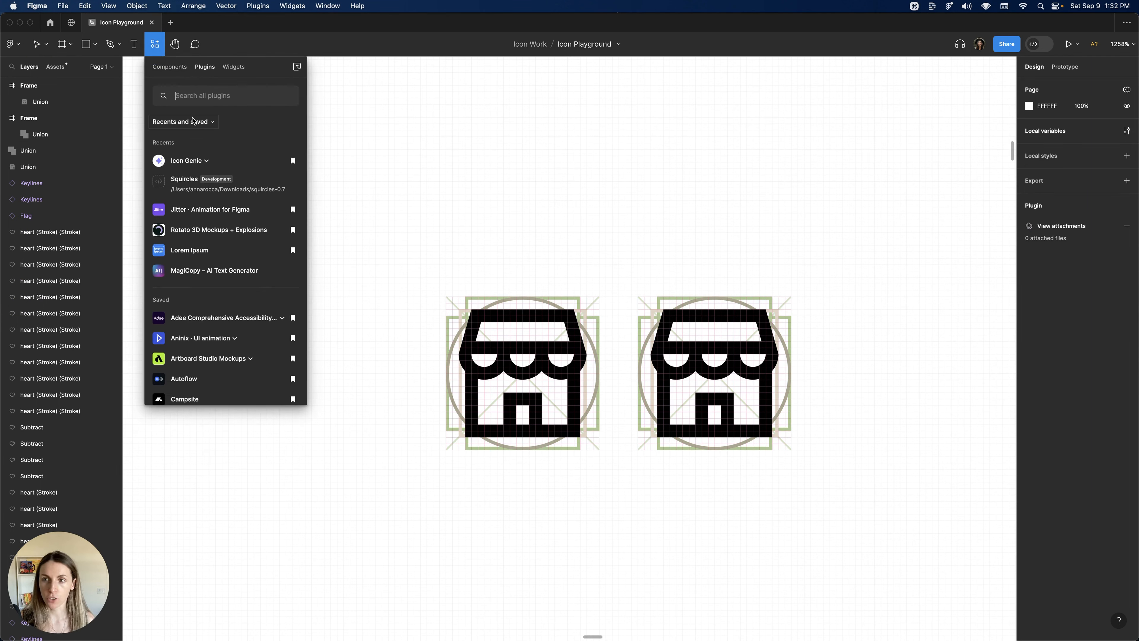
left_click(185, 160)
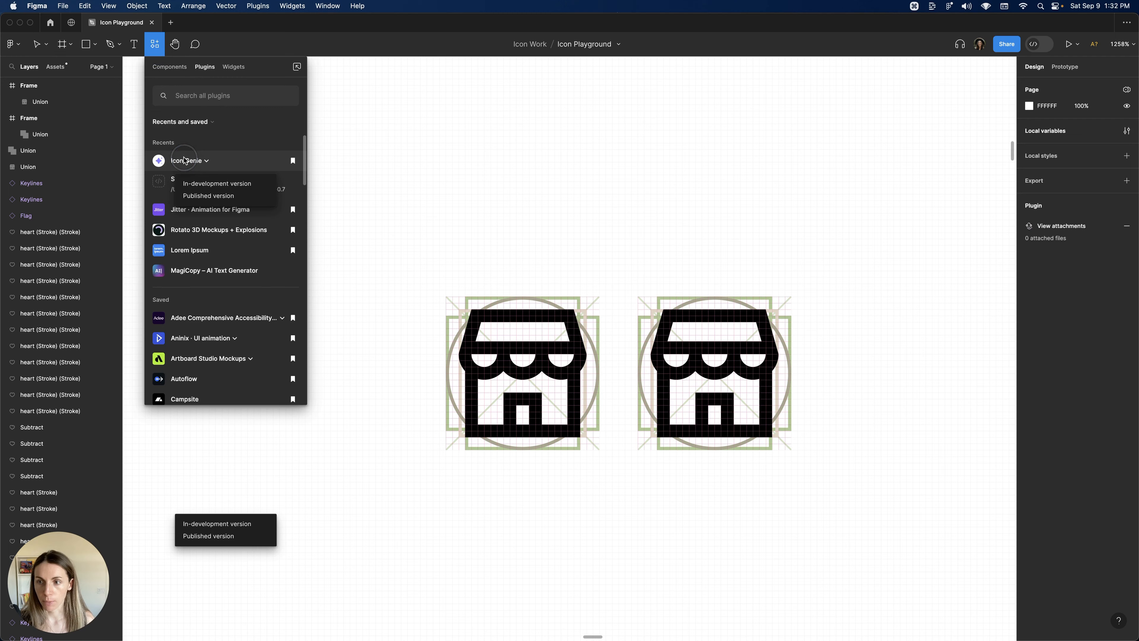
left_click(212, 196)
Select both storefront icons and name them market and market1 in the Icon Genie plugin.
scroll(404, 269, "down", 1)
left_click_drag(406, 214, 875, 493)
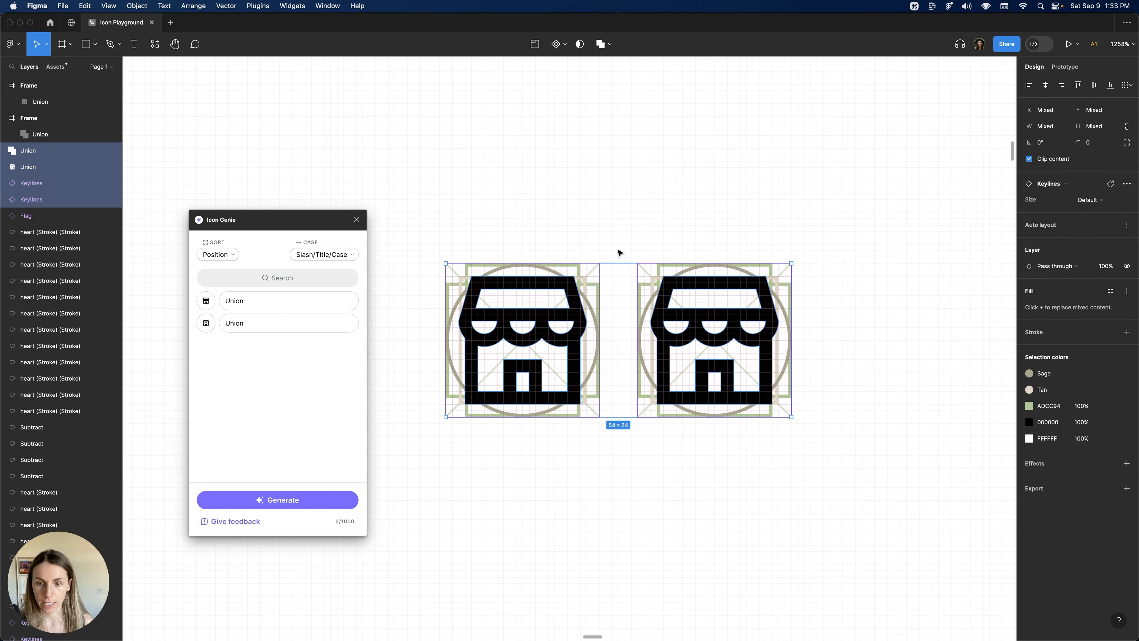
double_click(288, 306)
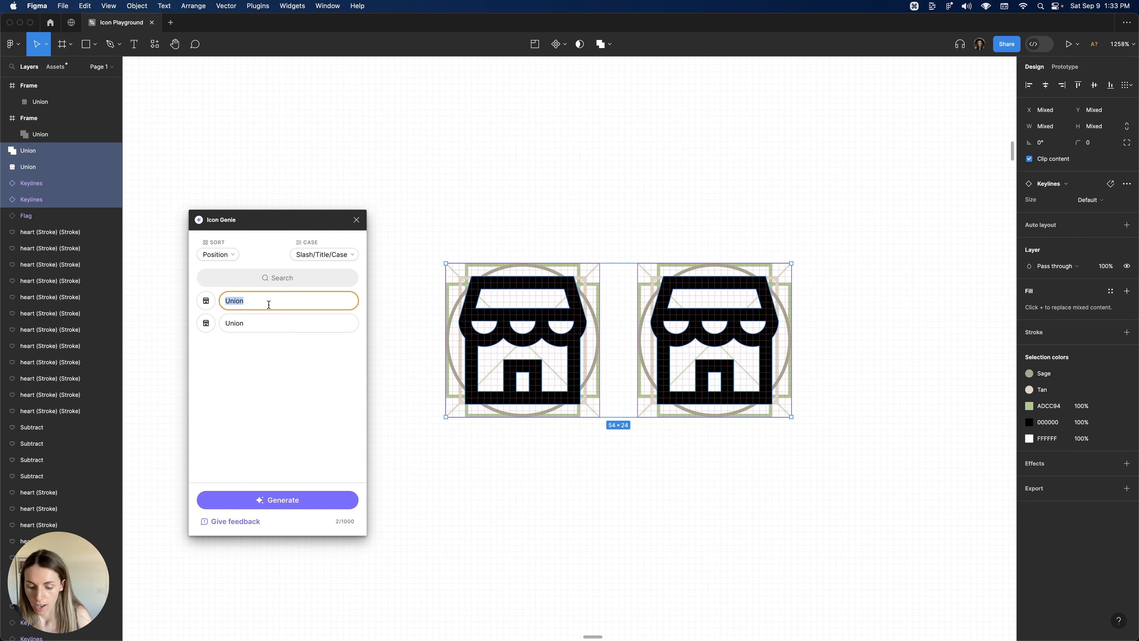
type("market")
key("Tab")
type("marke")
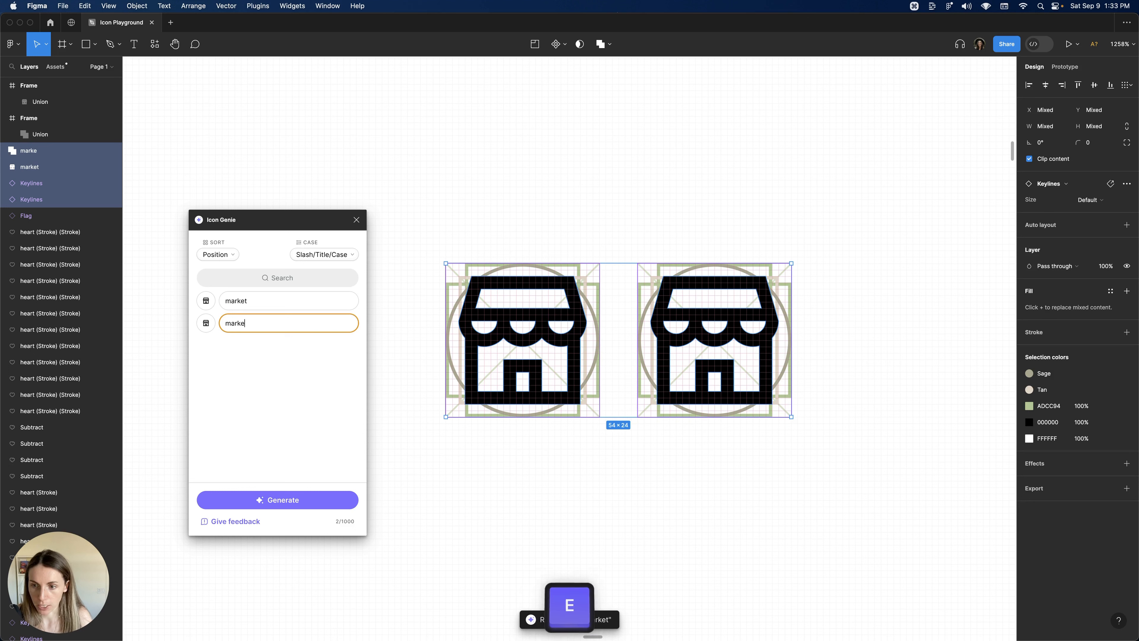
type("t1")
Generate the named icons with Icon Genie.
key("Tab")
key("Tab")
key("Tab")
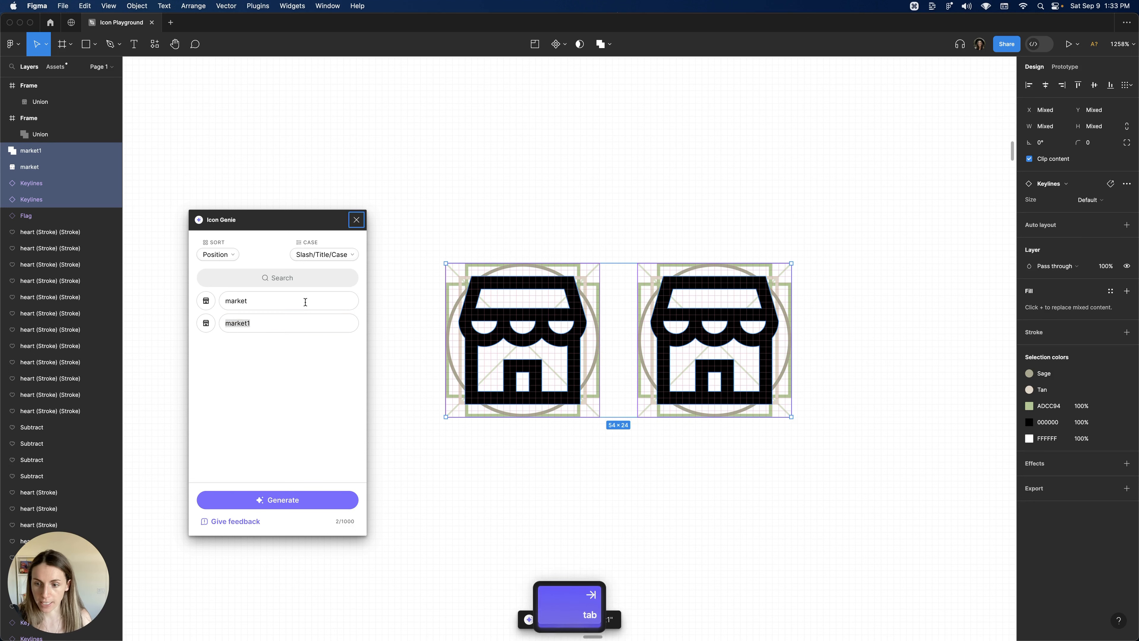
key("Tab")
key("Tab")
key("Tab")
key("Tab")
key("Tab")
key("Tab")
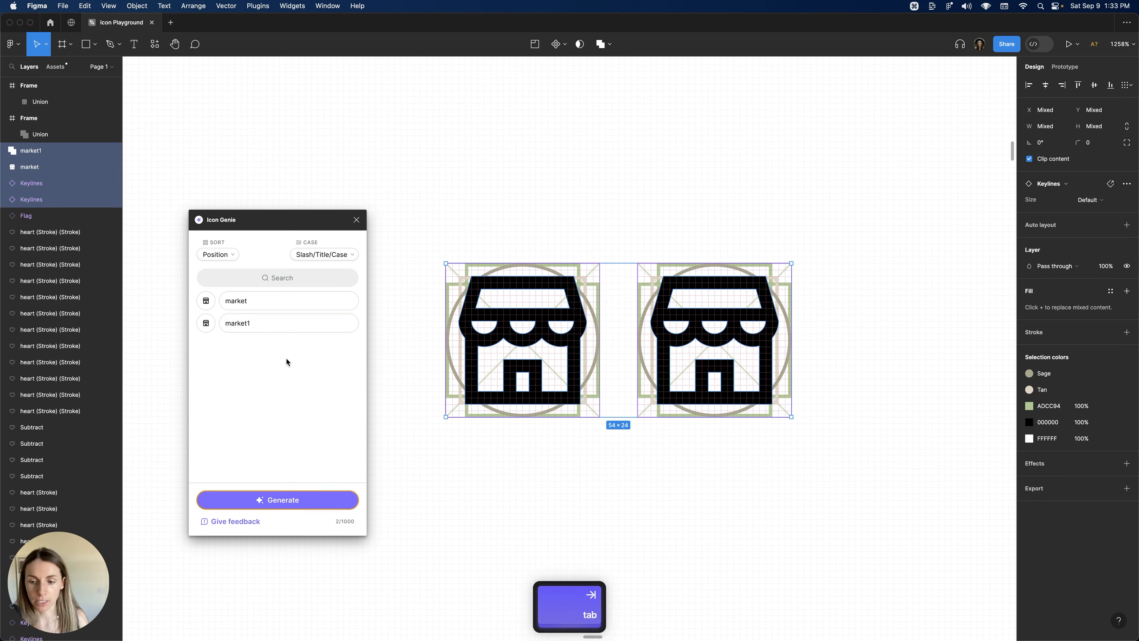
key("shift+Tab")
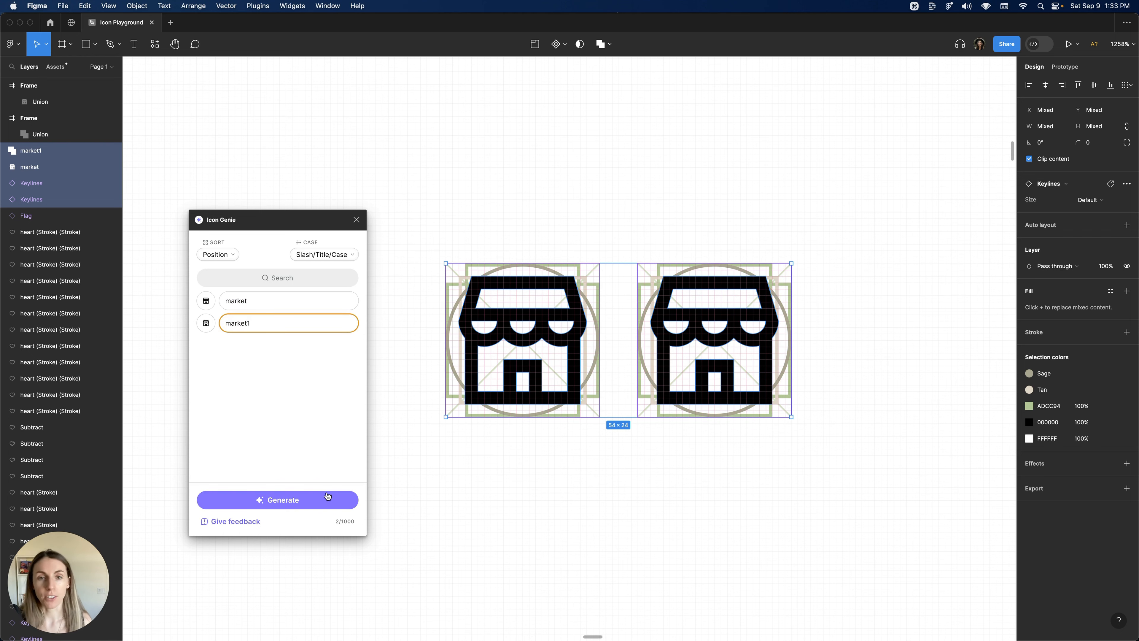
left_click(326, 496)
Inspect the layers inside the generated market and market1 icons.
scroll(610, 448, "down", 5)
scroll(609, 440, "right", 10)
scroll(542, 435, "up", 3)
scroll(565, 426, "up", 3)
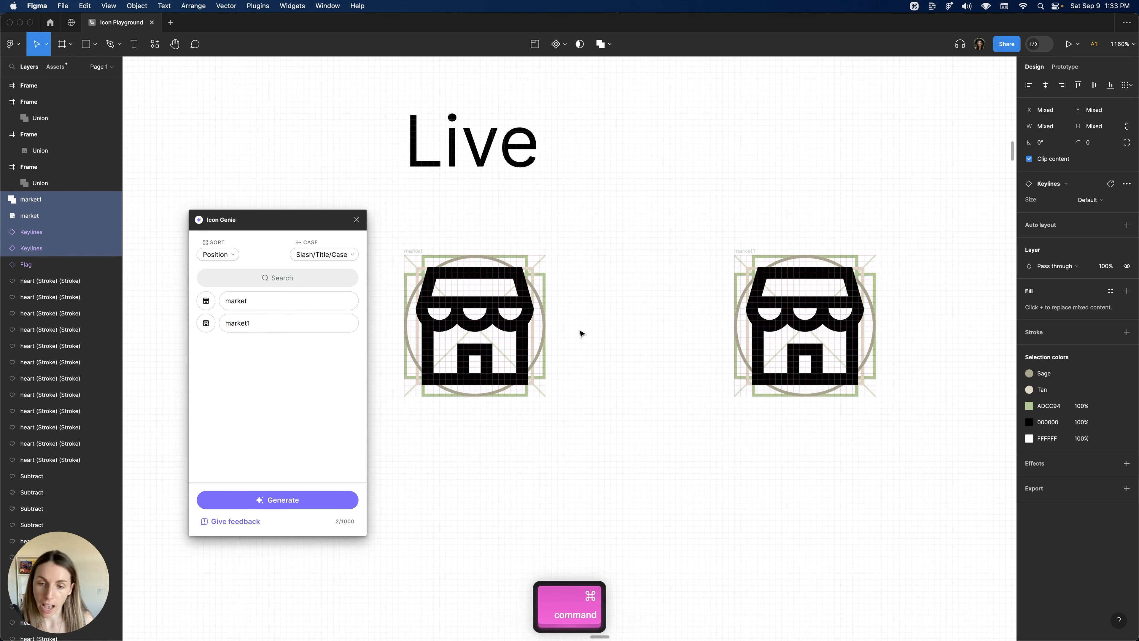
left_click(464, 350)
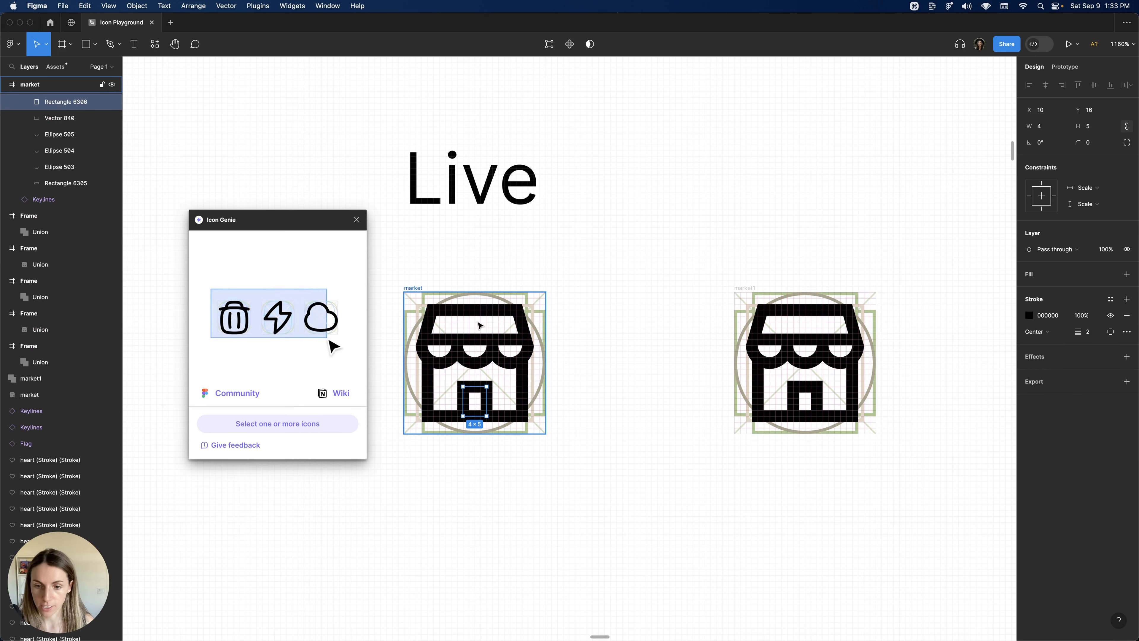
left_click(472, 344)
left_click(494, 353)
left_click(517, 360)
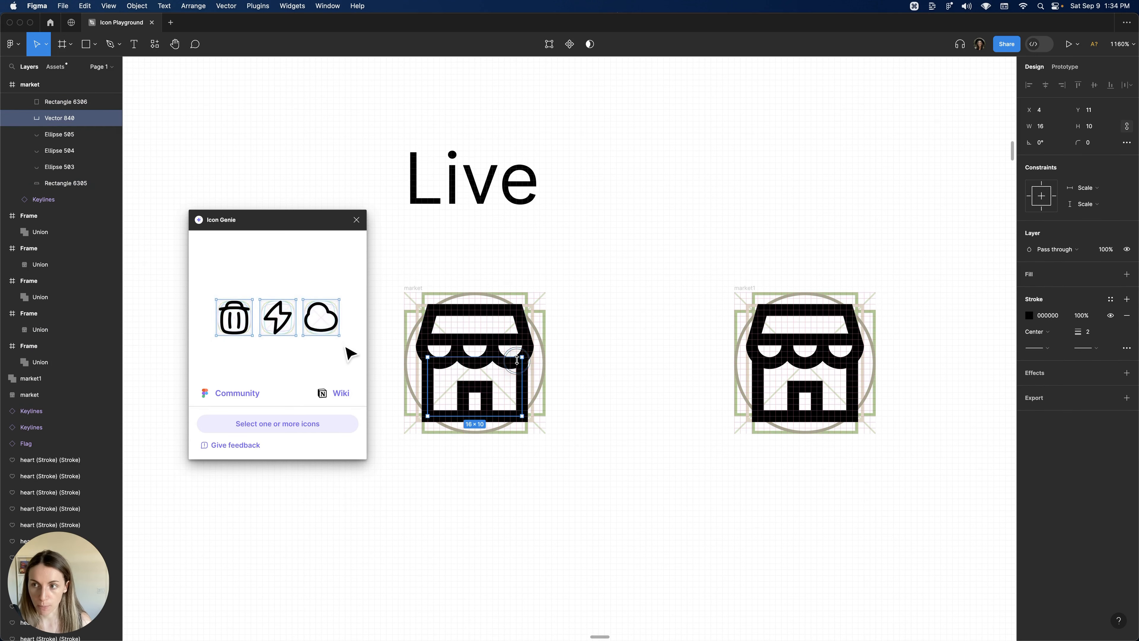
scroll(613, 321, "down", 5)
double_click(760, 334)
left_click_drag(792, 323, 750, 293)
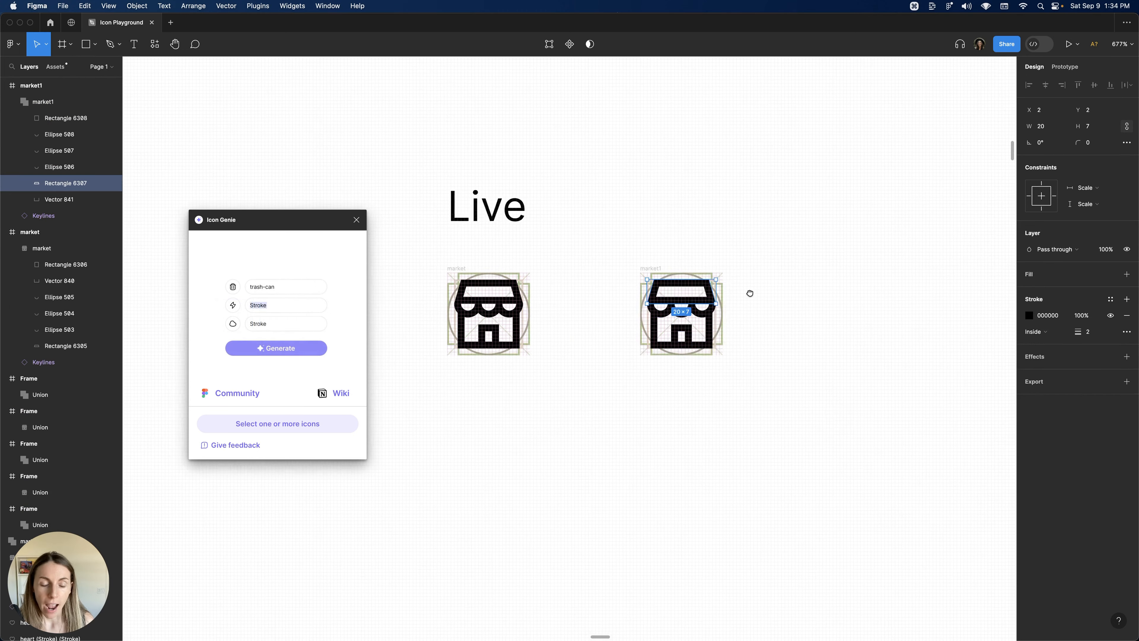
scroll(749, 293, "right", 15)
scroll(628, 308, "up", 3, "super")
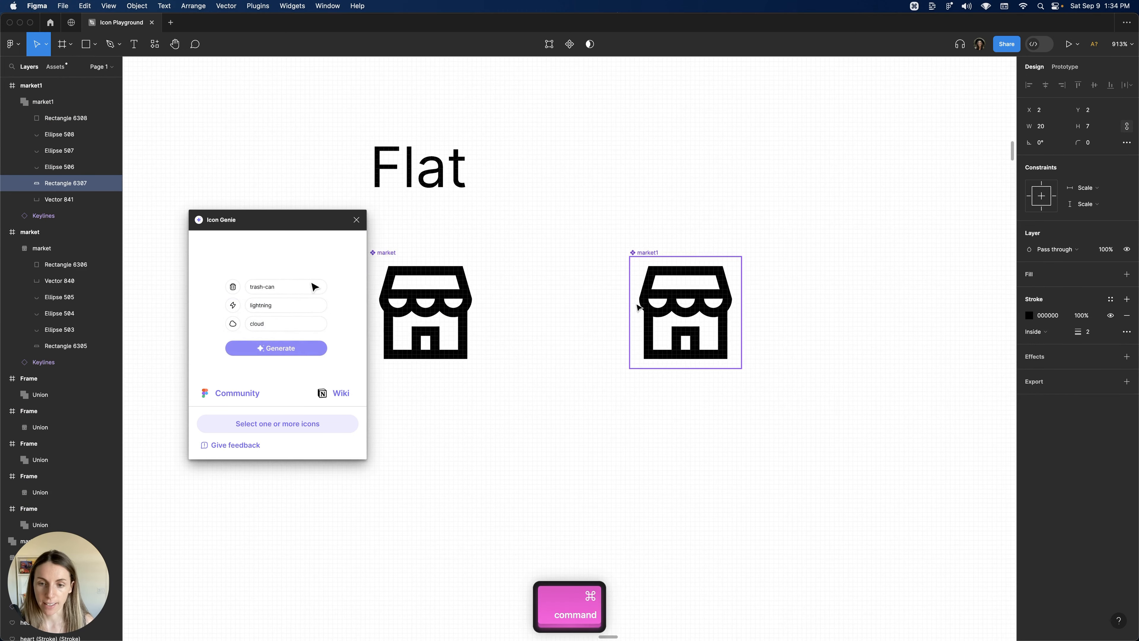
scroll(637, 307, "left", 5)
Try scaling both market icons down to 13 by 13 and back to 24 by 24.
left_click(525, 265)
left_click(809, 316, "shift")
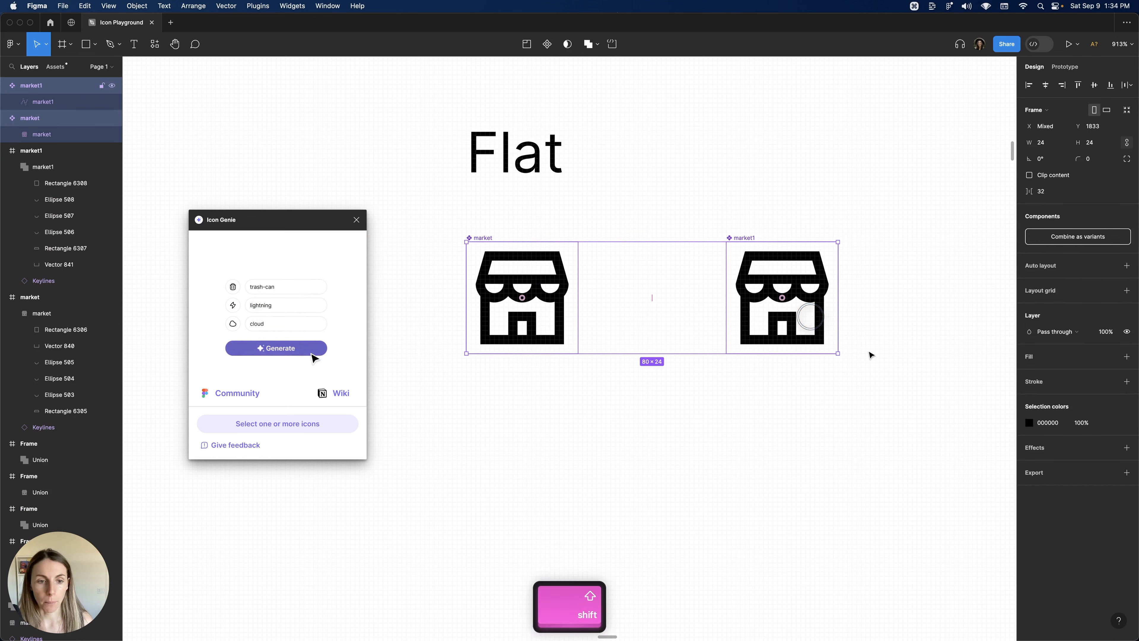
left_click_drag(833, 355, 783, 301)
left_click(591, 296)
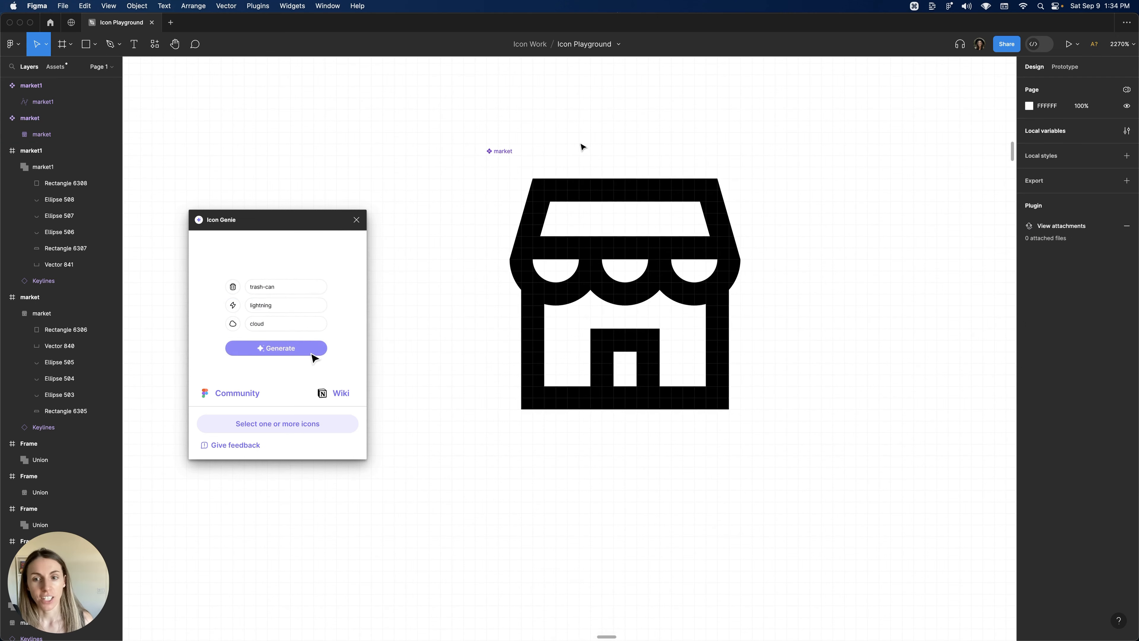
scroll(583, 145, "down", 5)
left_click_drag(605, 147, 476, 212)
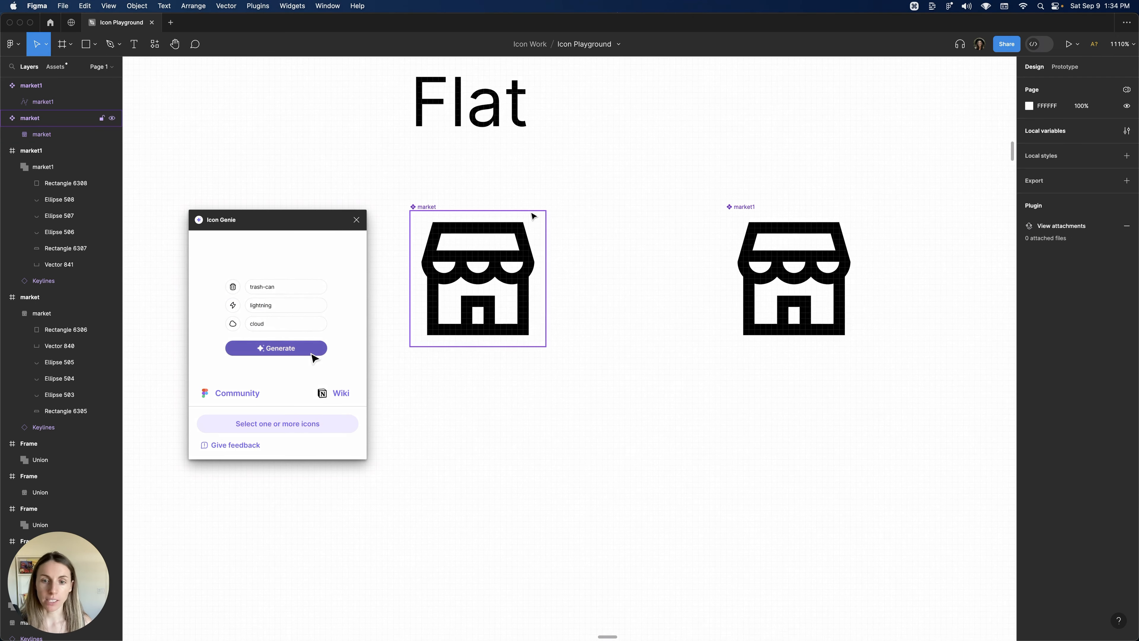
Move the market1 icon closer beside the market icon and deselect.
left_click_drag(732, 227, 562, 255)
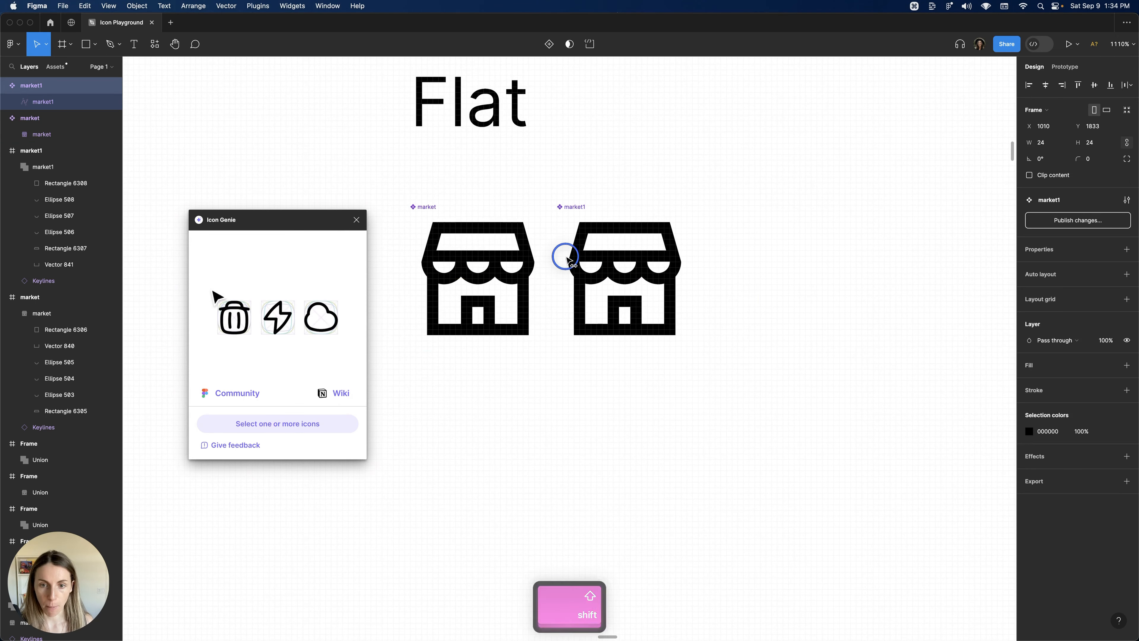
left_click(567, 140)
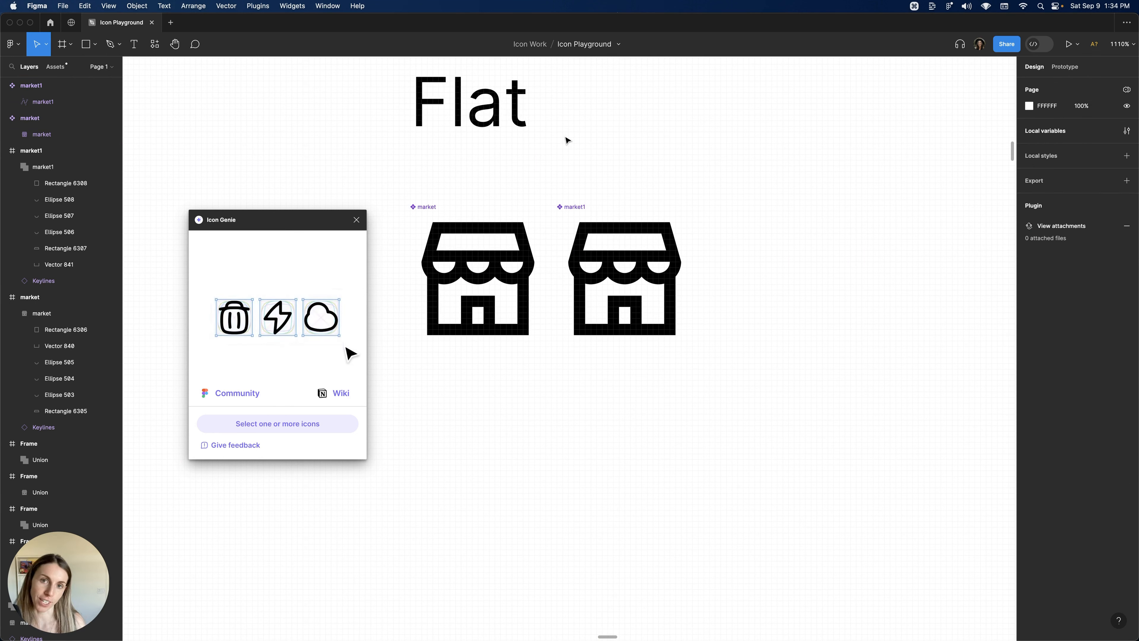